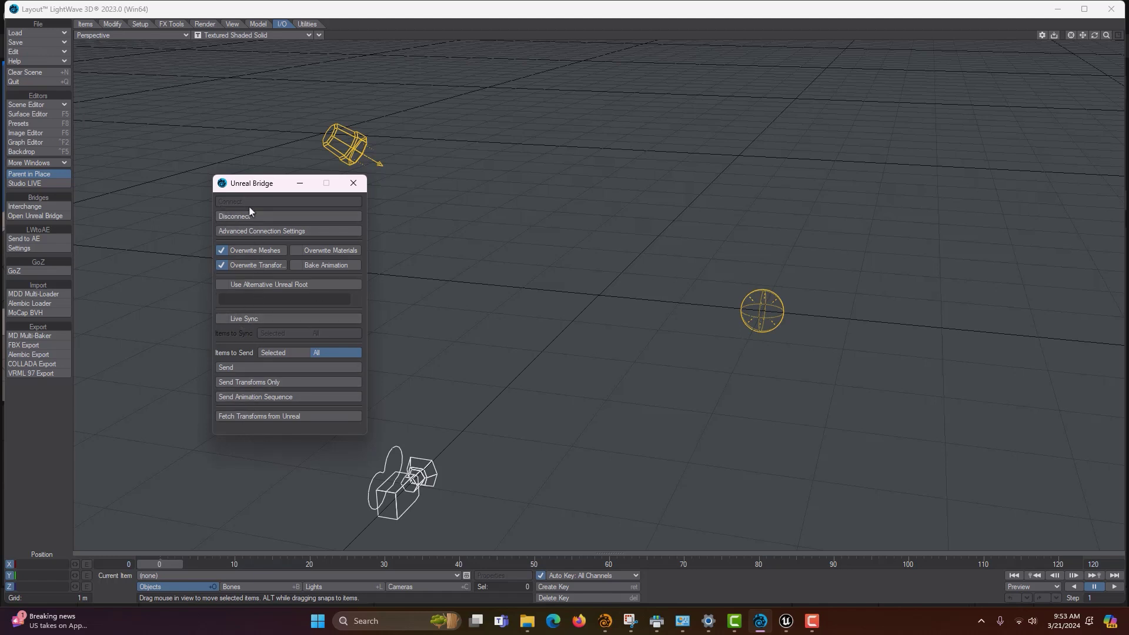
left_click(270, 232)
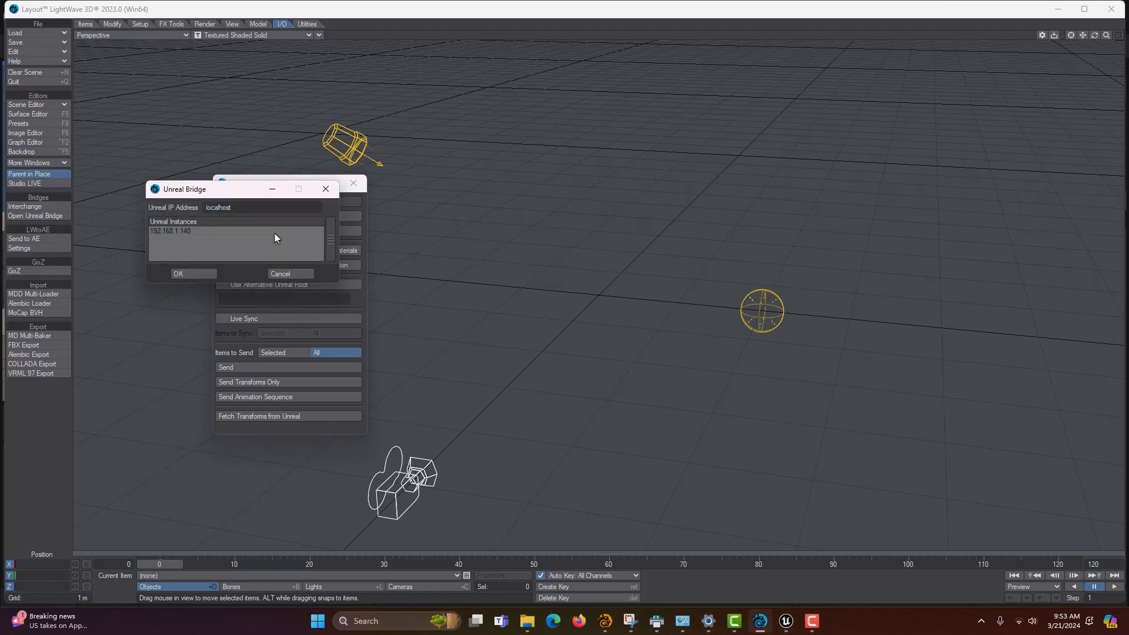
left_click(199, 273)
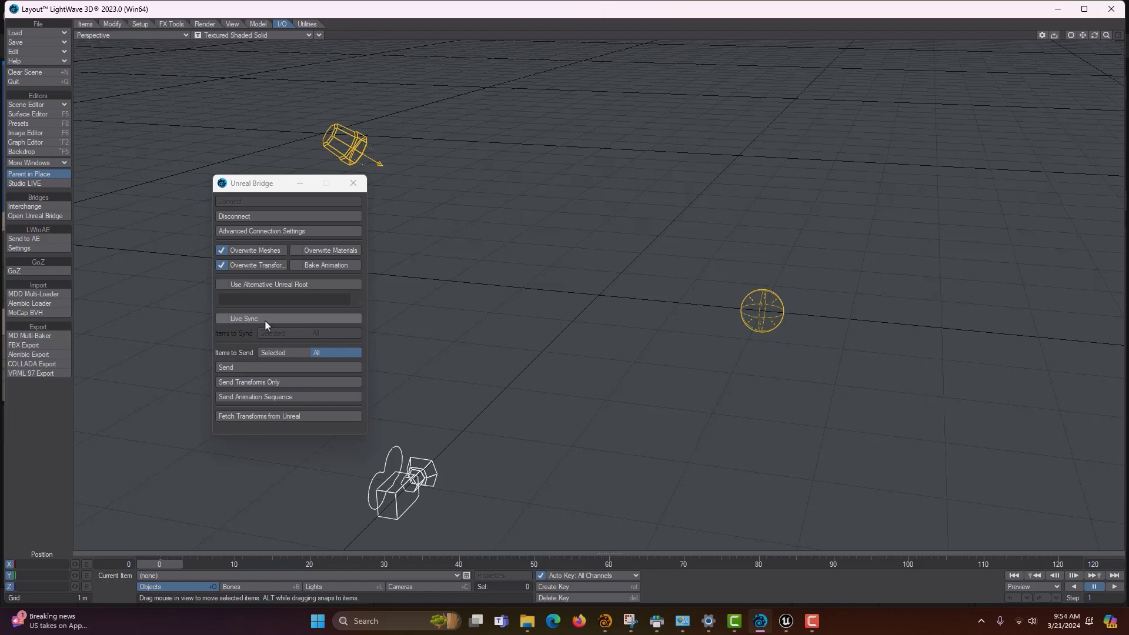
left_click(279, 353)
left_click(335, 351)
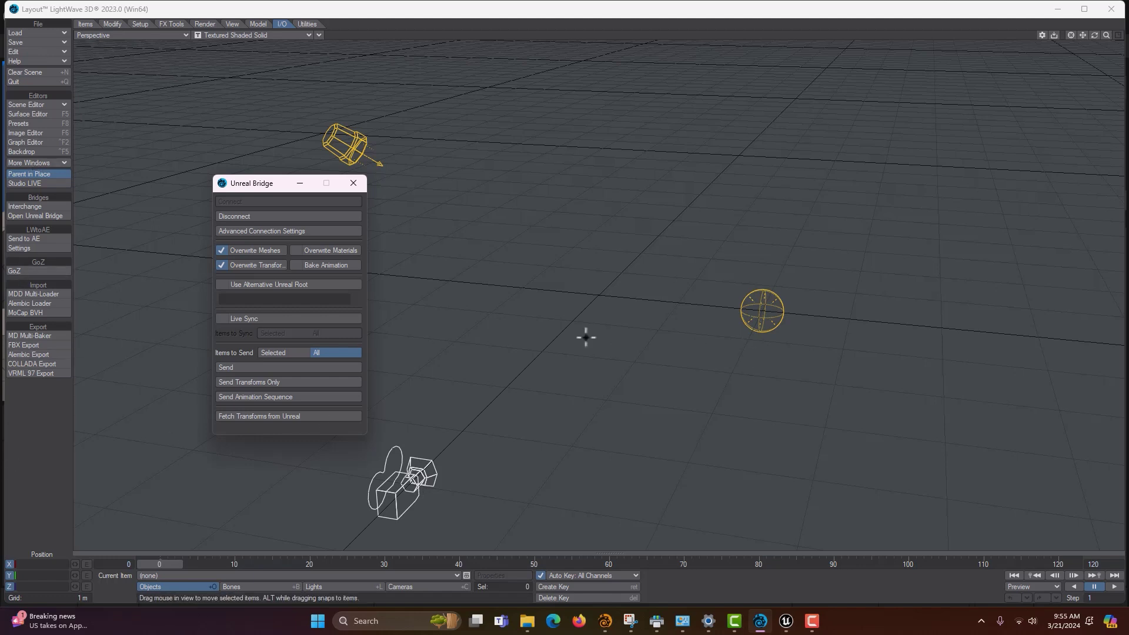
Step: In Unreal's Editor Preferences, find 'Use Less CPU when in Background' and leave it off
left_click(787, 625)
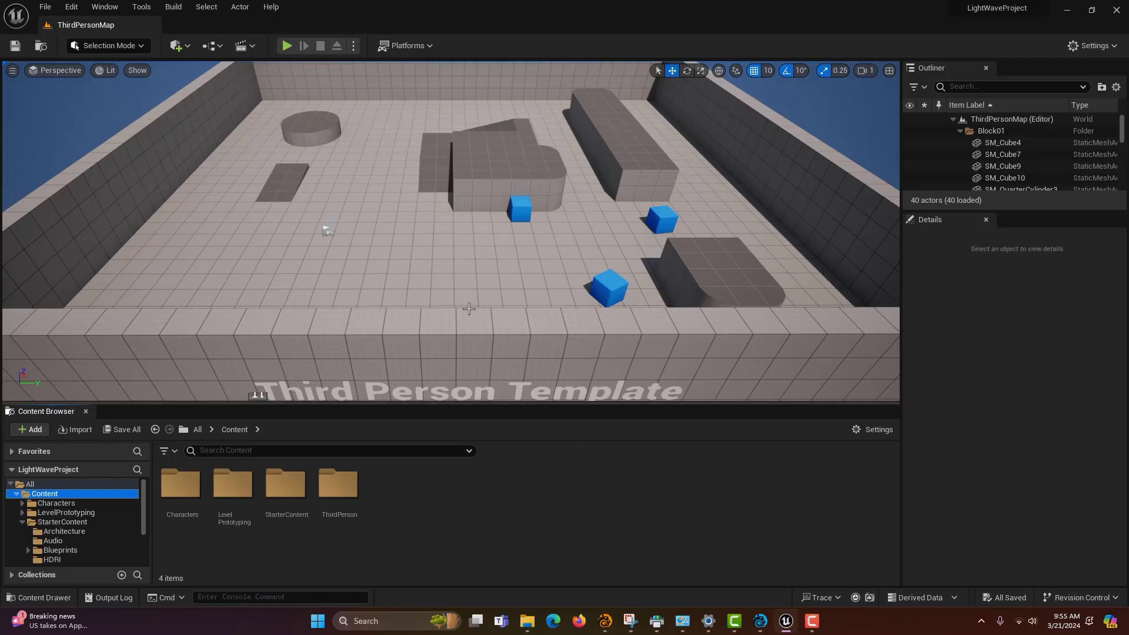
left_click(76, 11)
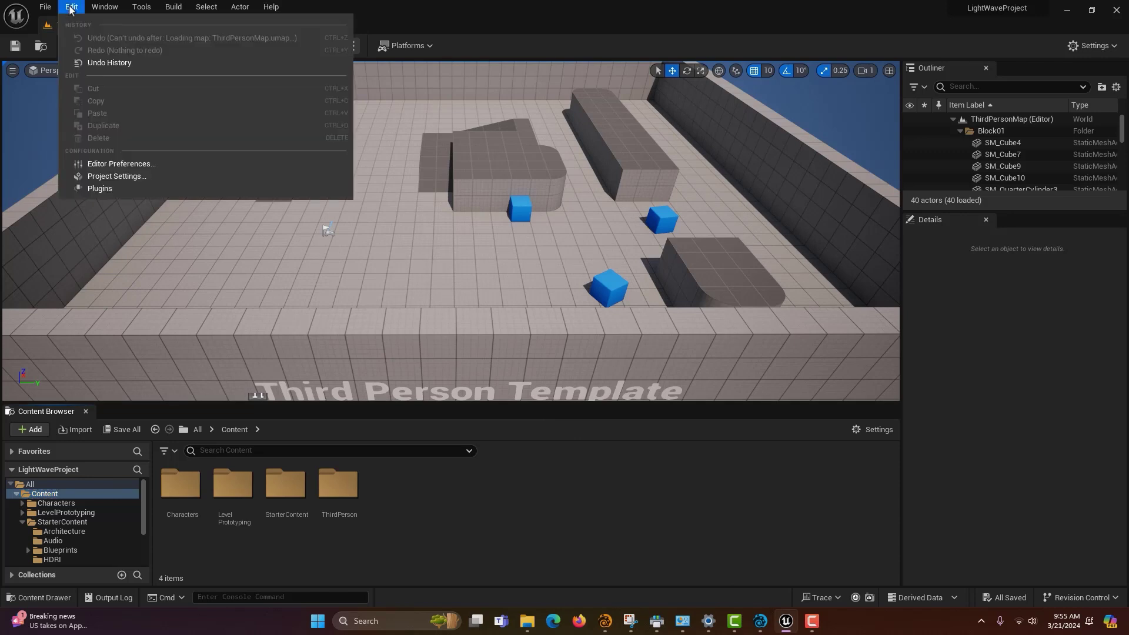
left_click(115, 166)
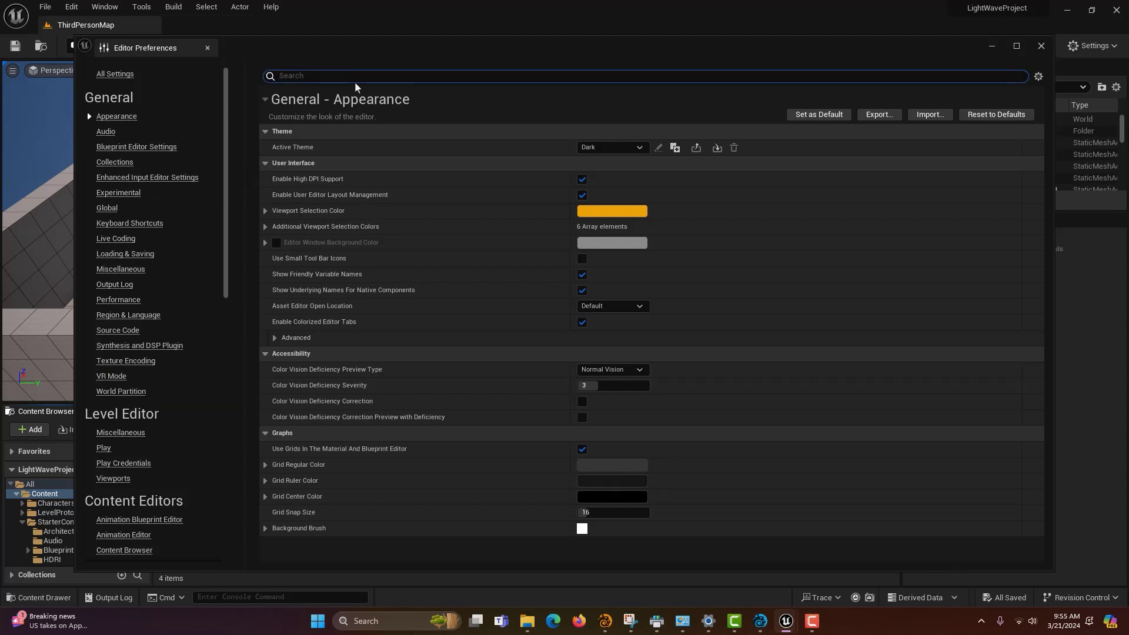
type("use les")
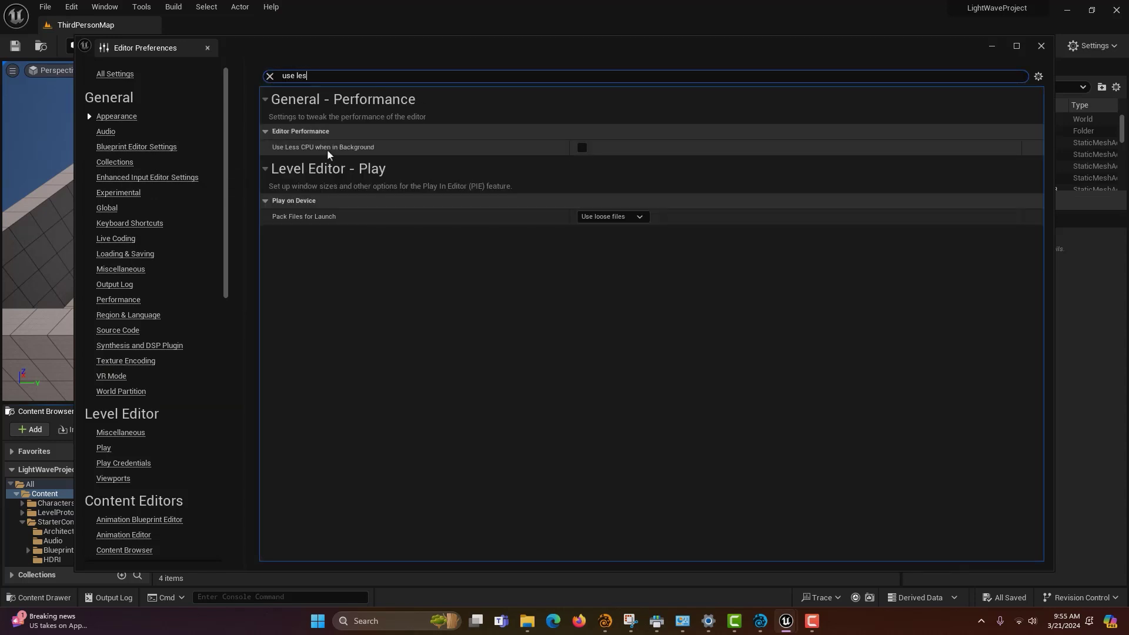
left_click(582, 147)
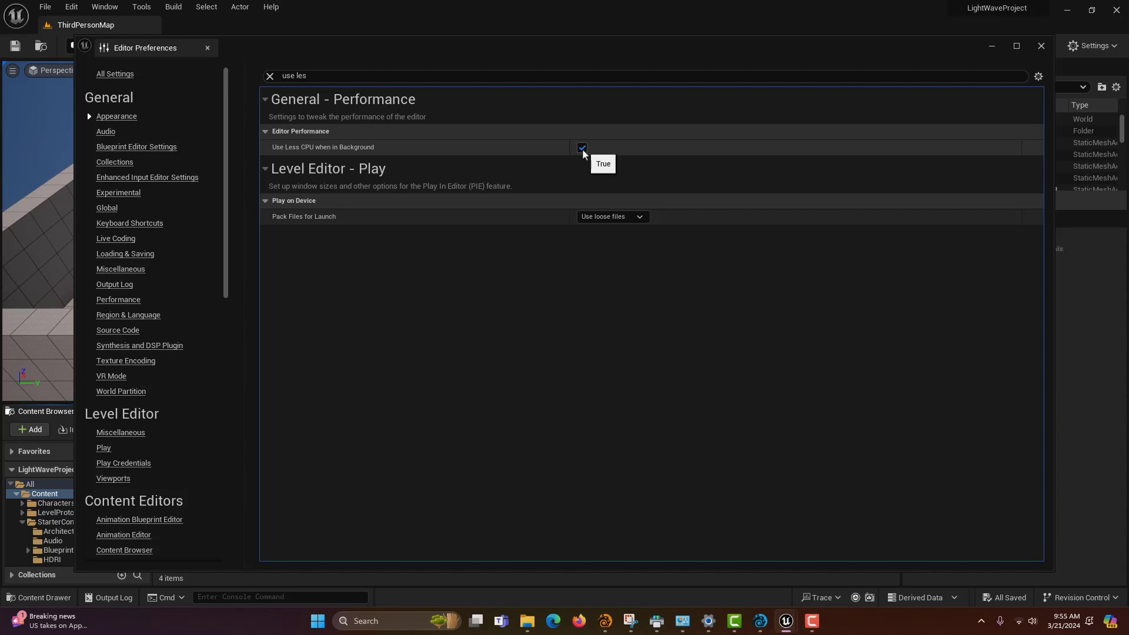
left_click(582, 148)
Step: Search the preferences for 'async' to review those options, then clear the search
left_click(254, 86)
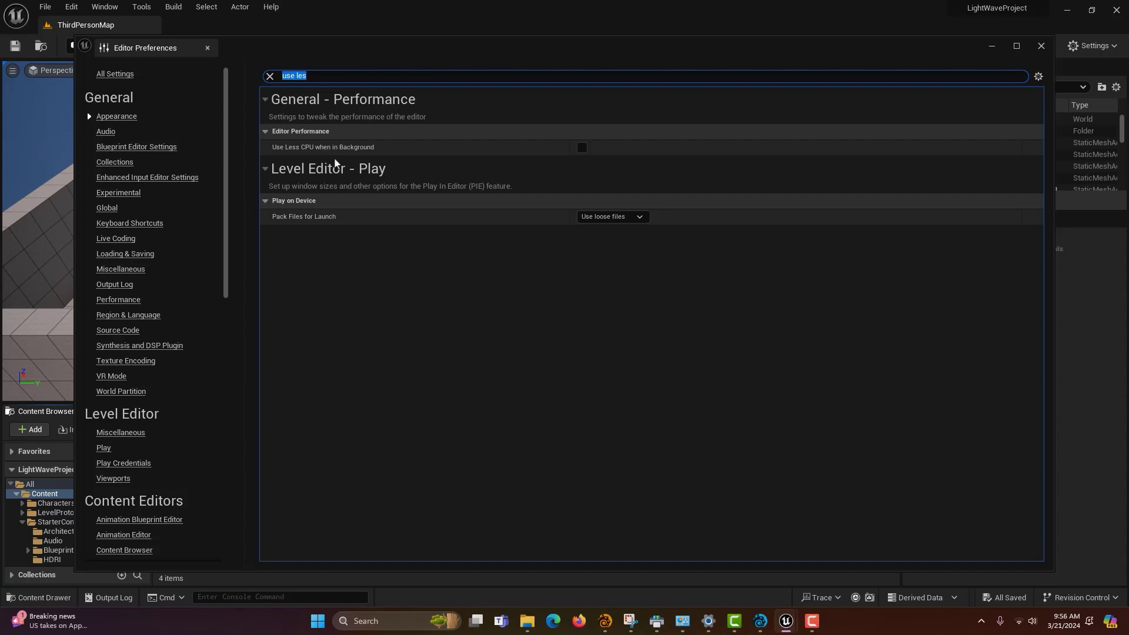
type("asy")
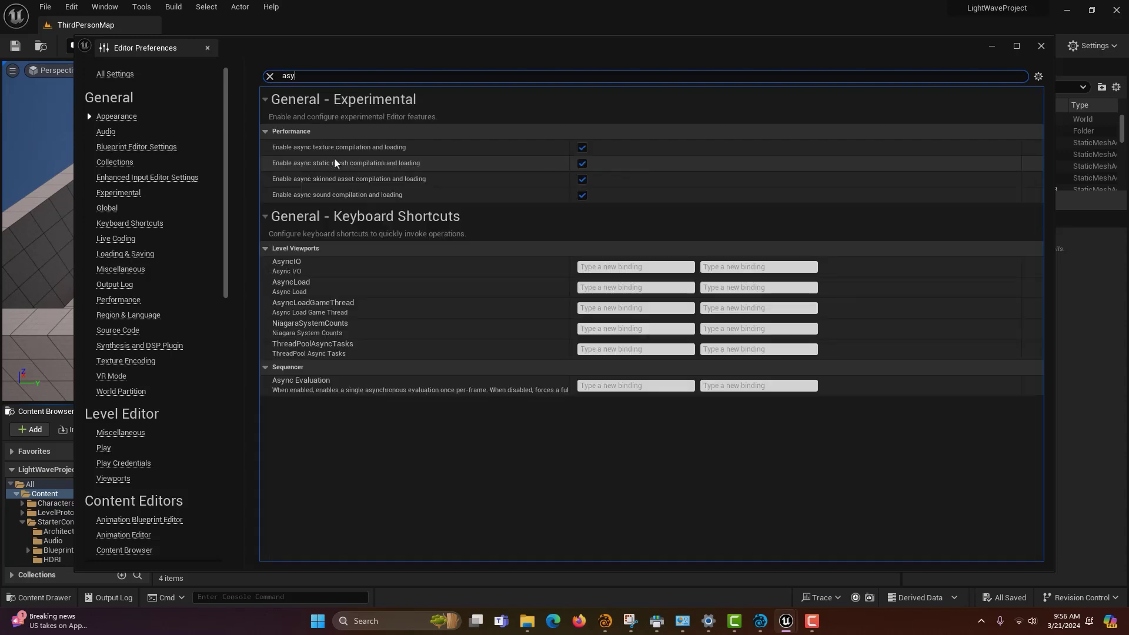
mouse_move(302, 153)
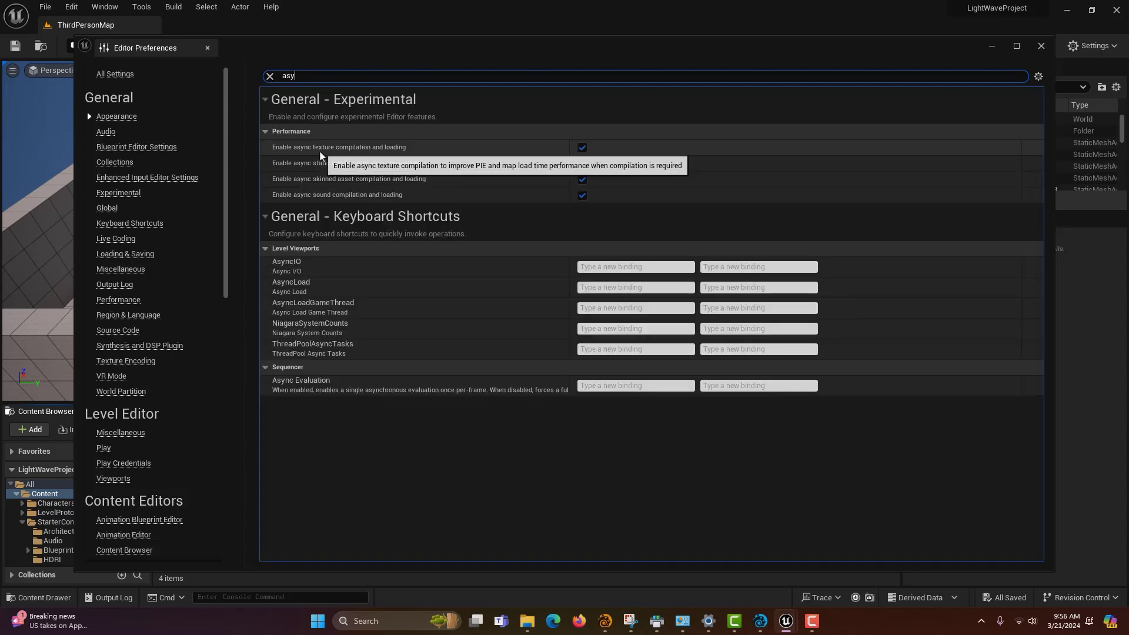
left_click(269, 77)
Step: Close Unreal's Editor Preferences, return to LightWave and minimize the Unreal Bridge panel
left_click(1041, 47)
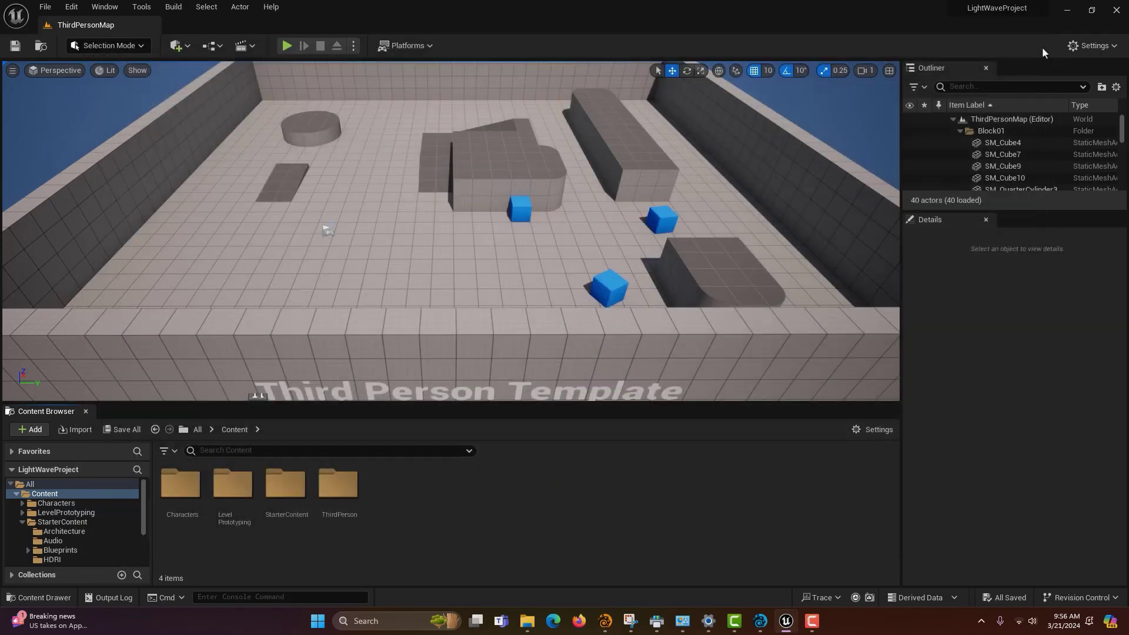
key("alt+Tab")
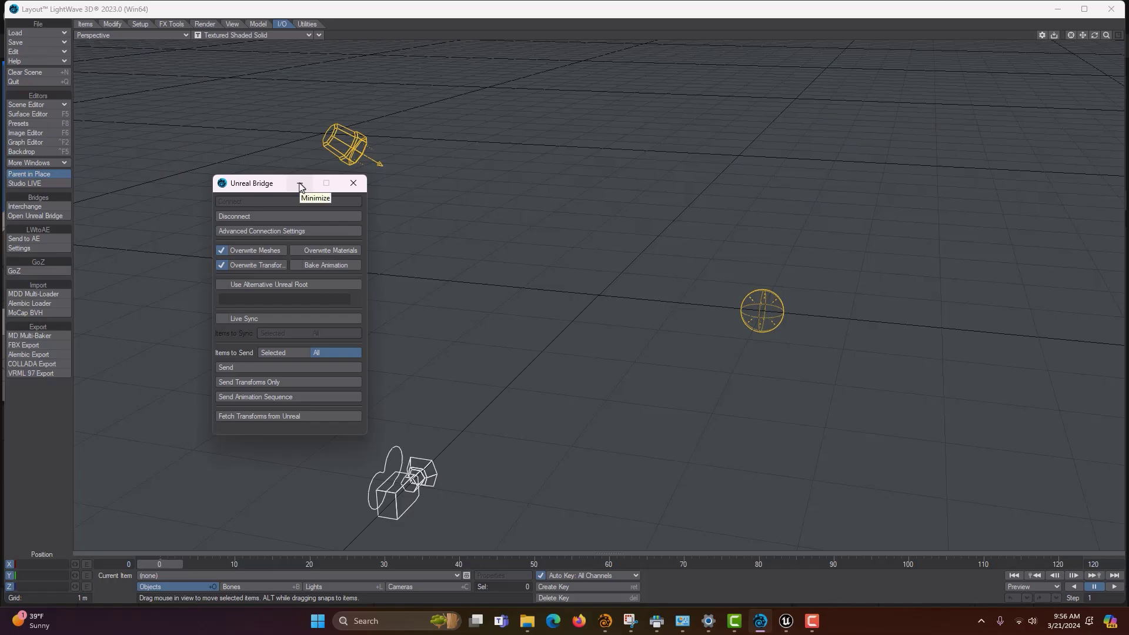
left_click(300, 186)
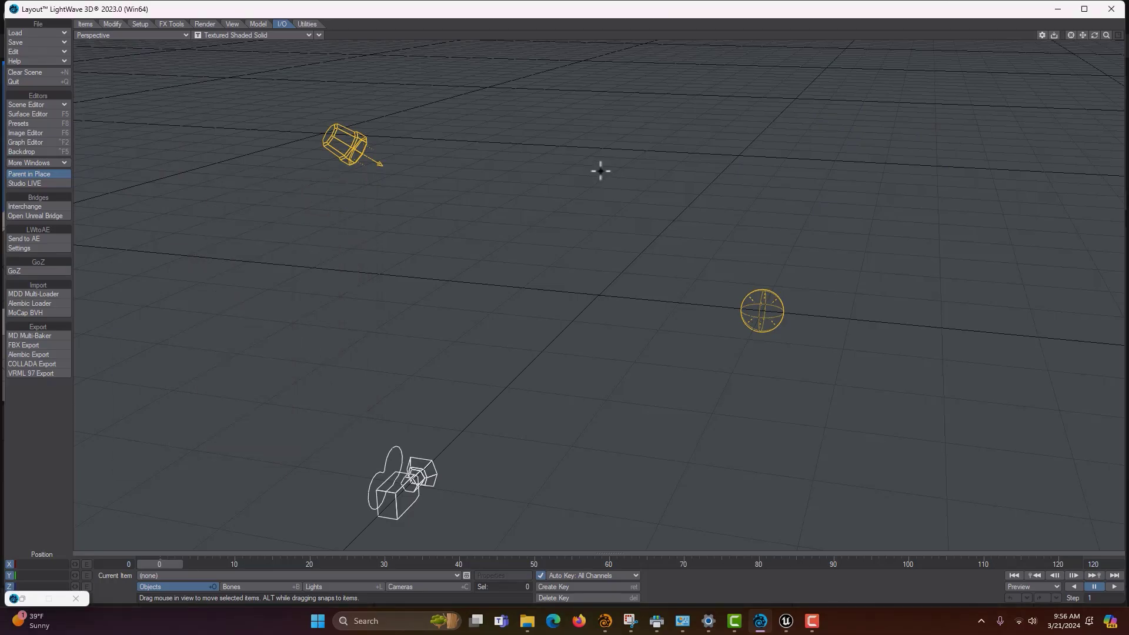
Step: Apply the sRGB quick preset in the colour space preferences, then minimize Preferences
key("shift+l")
key("d")
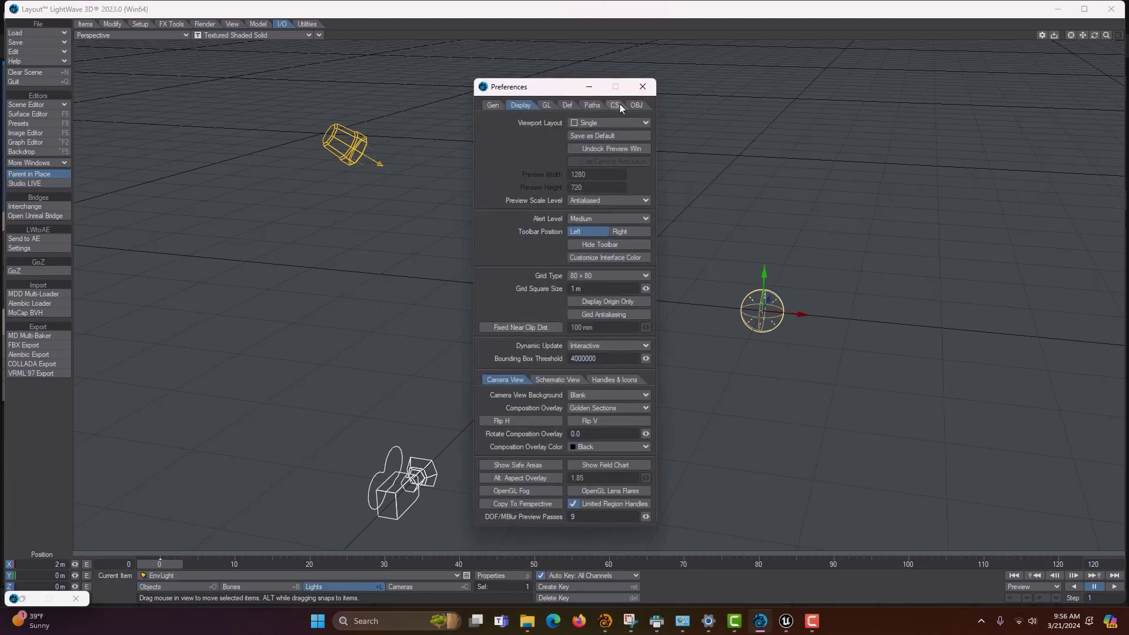
left_click(616, 106)
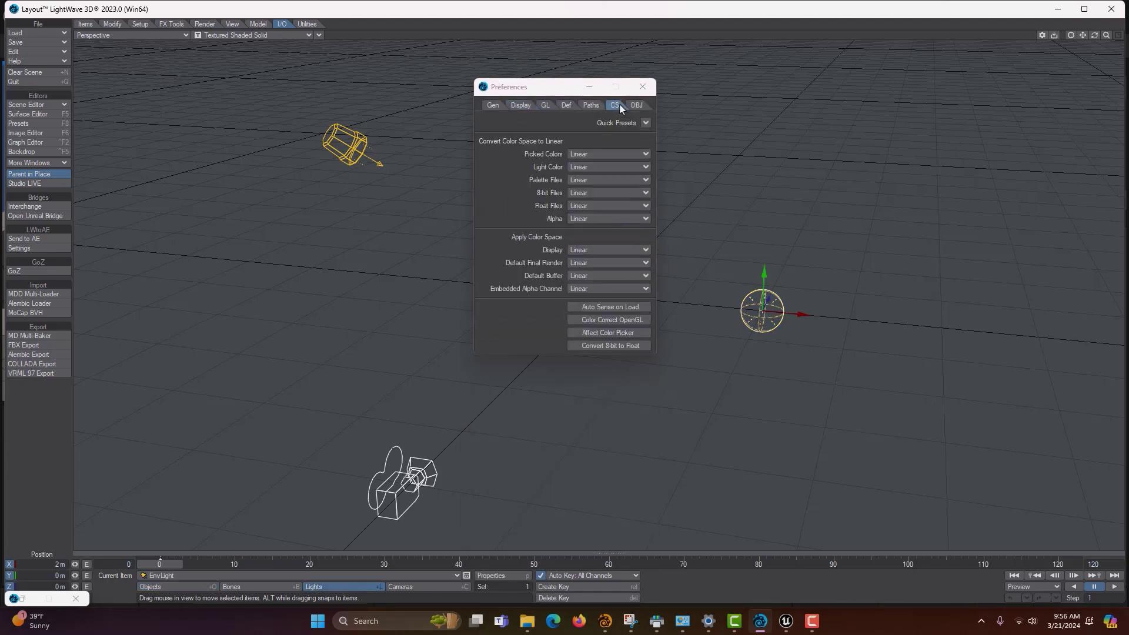
left_click(645, 122)
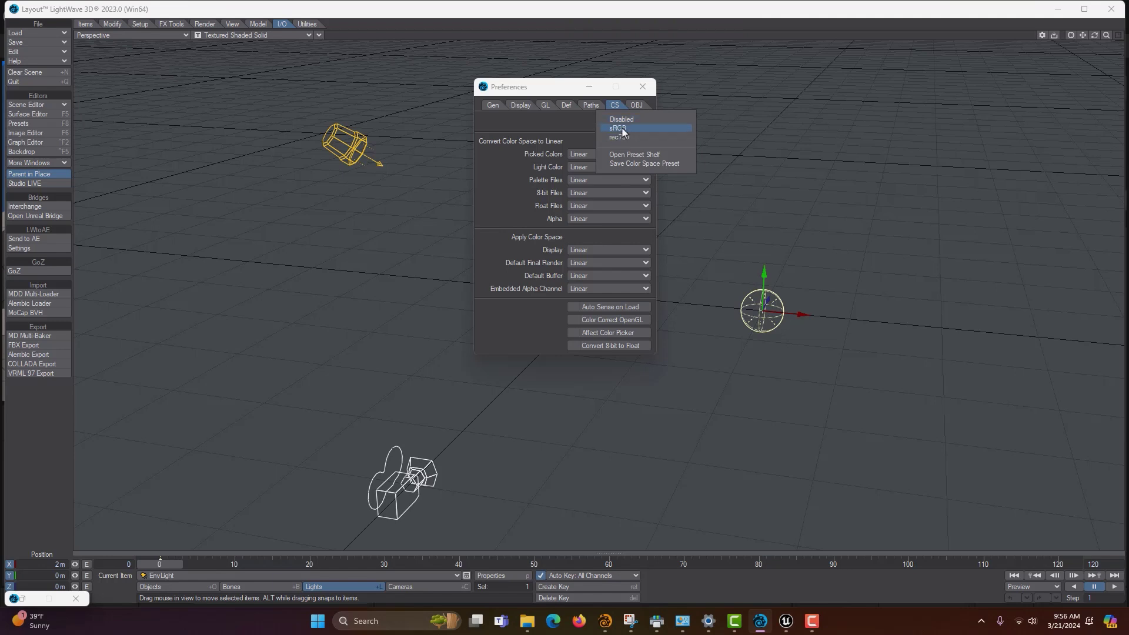
left_click(622, 129)
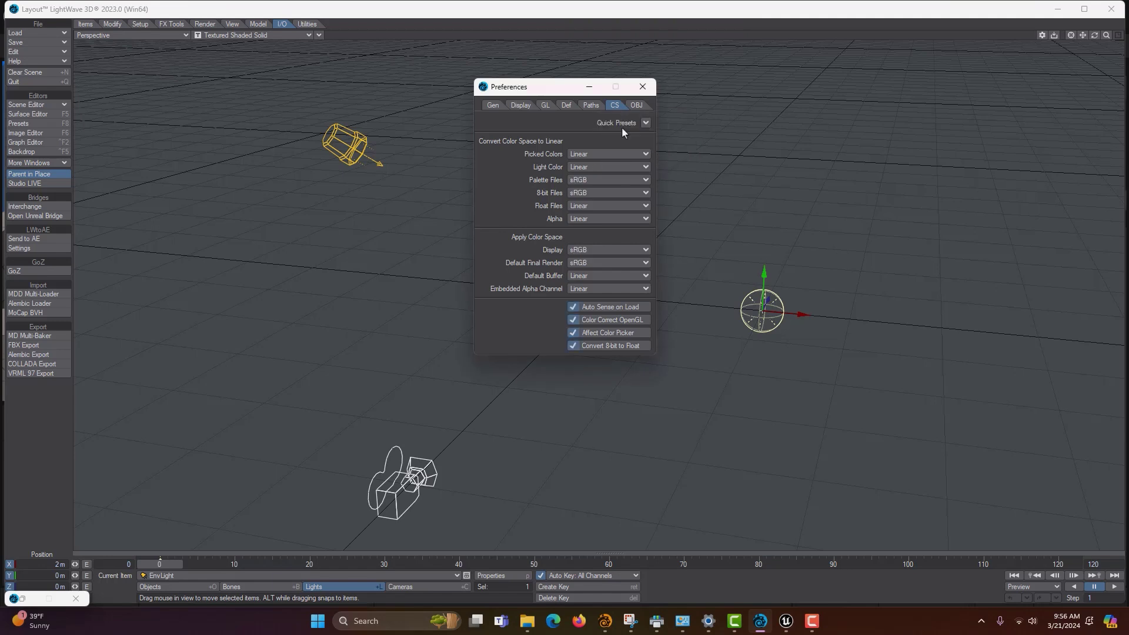
left_click(589, 87)
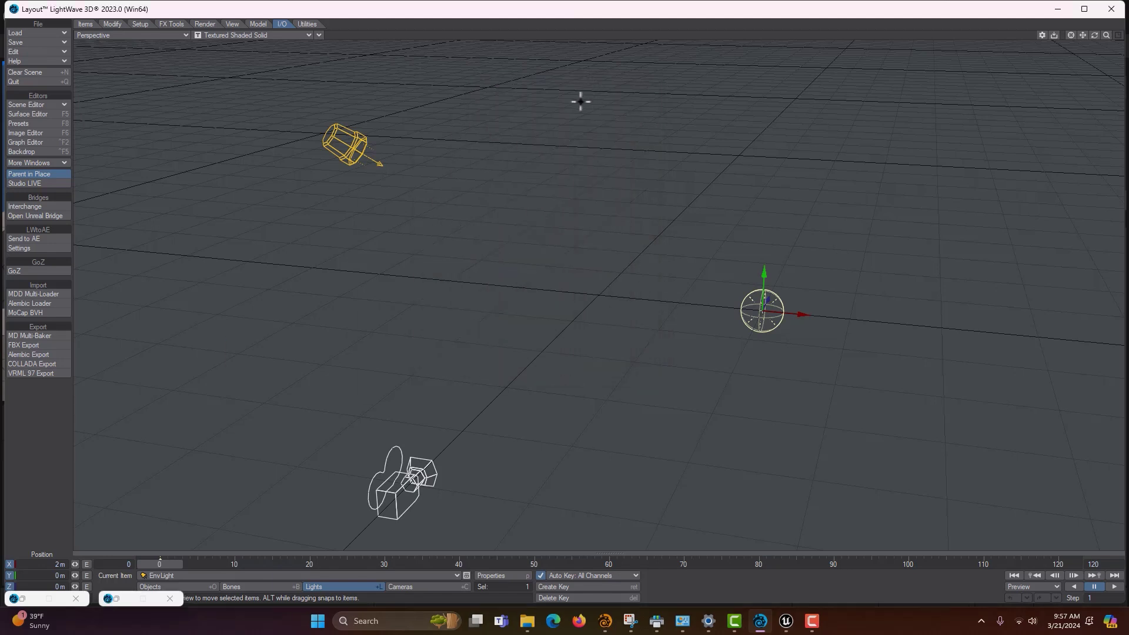
Step: Restore the Unreal Bridge panel, move it aside, and add a ground plane
left_click(22, 598)
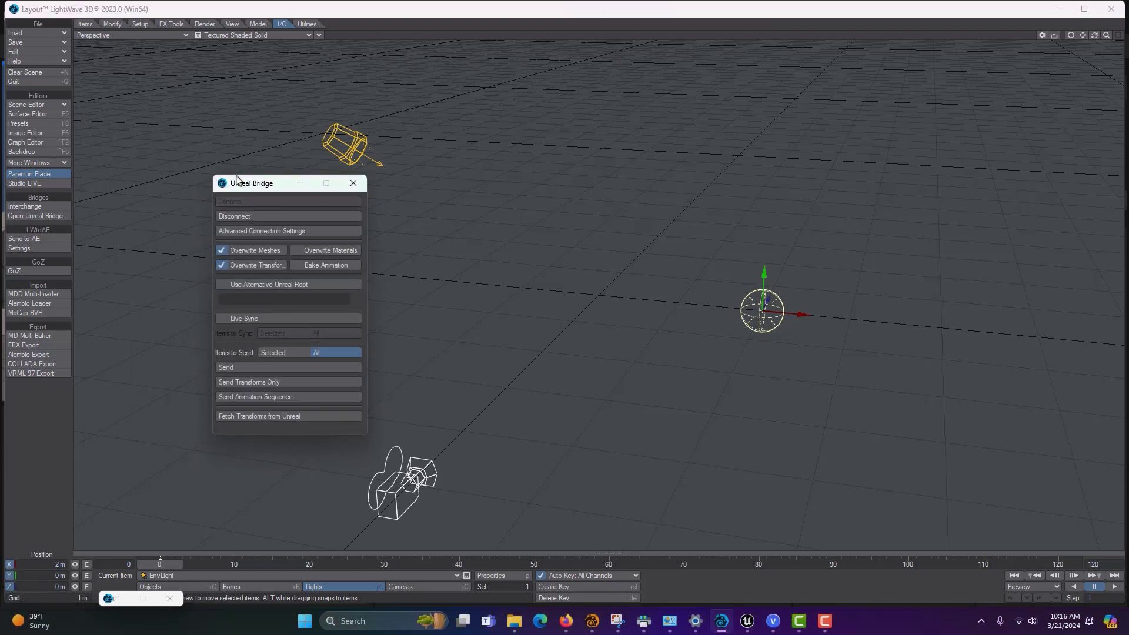
left_click_drag(274, 187, 983, 171)
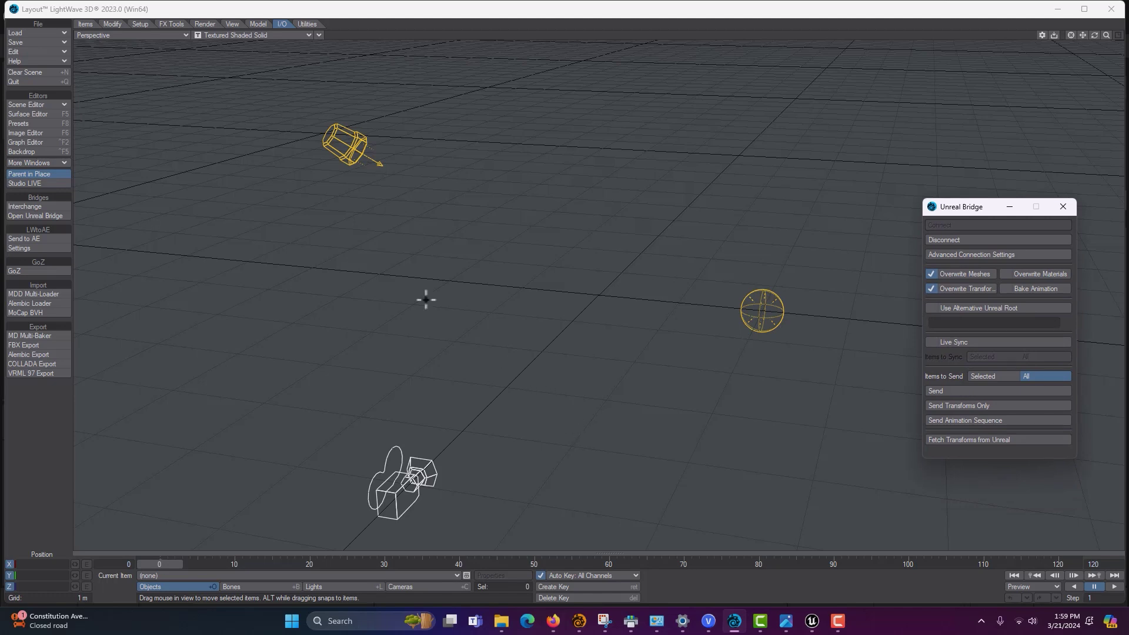
left_click(264, 24)
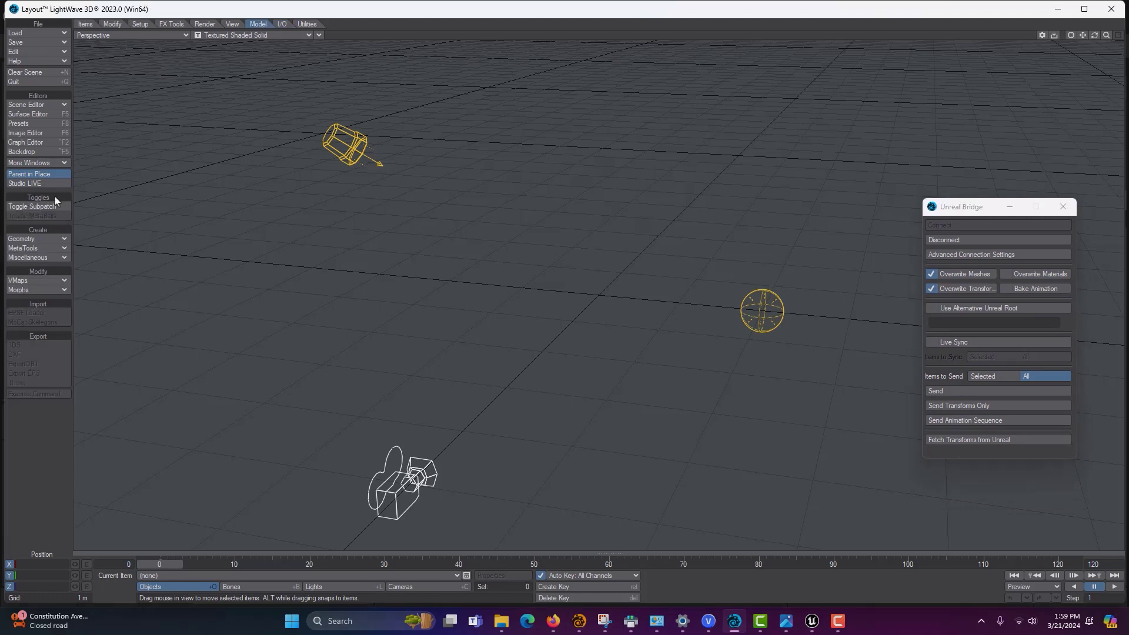
left_click(37, 243)
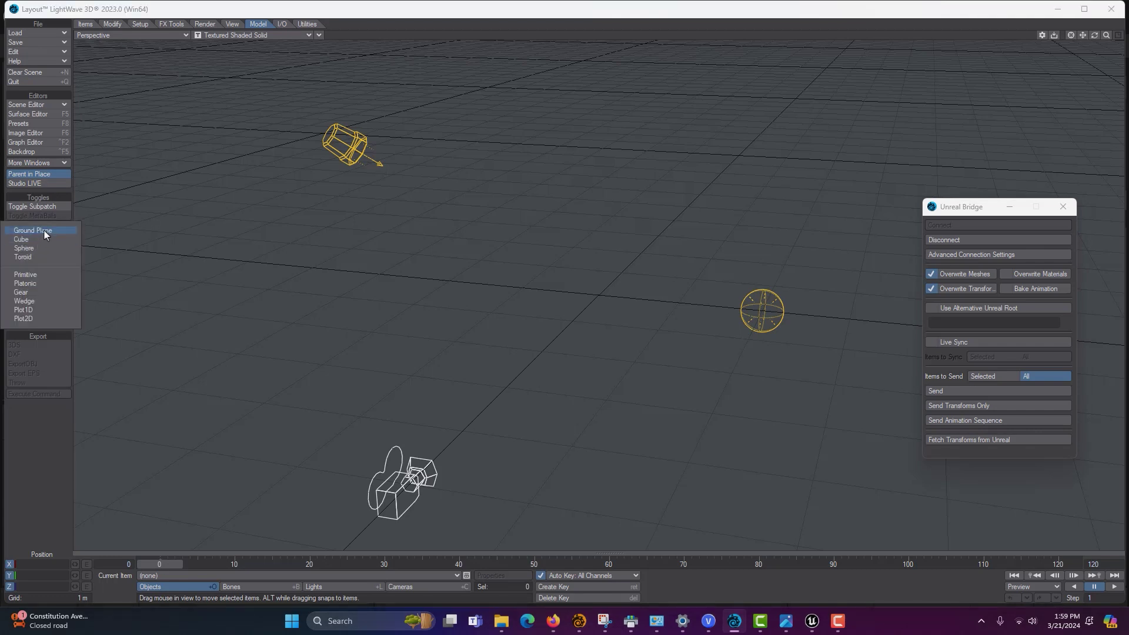
left_click(33, 231)
left_click(194, 369)
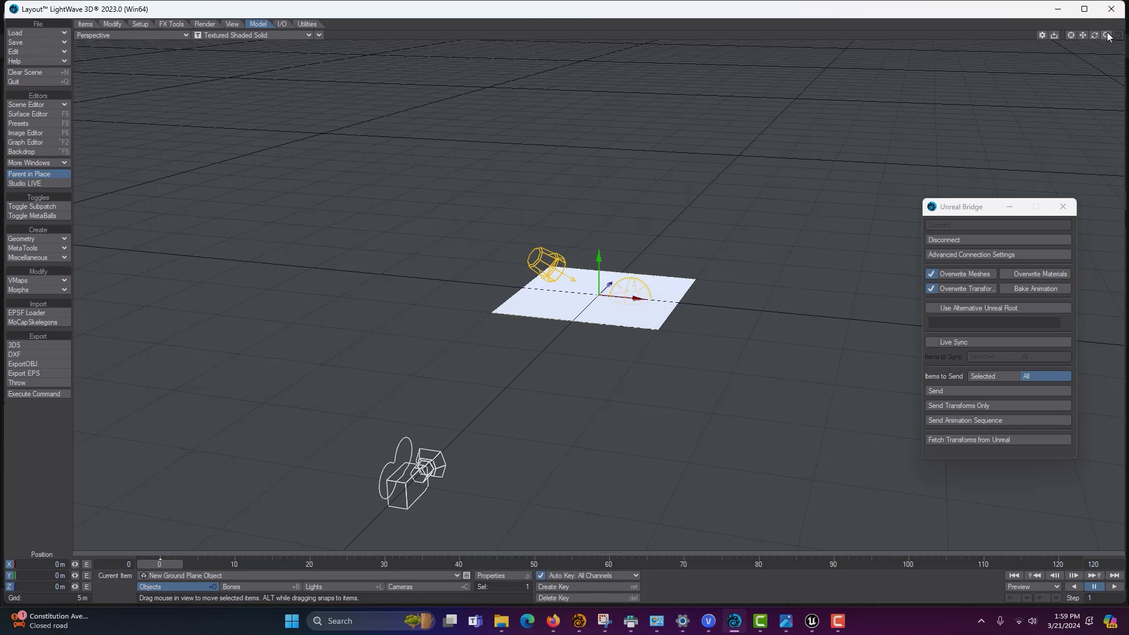
Step: Add a cube and raise it to about 1.52 m on Y above the ground plane
left_click_drag(1106, 35, 359, 65)
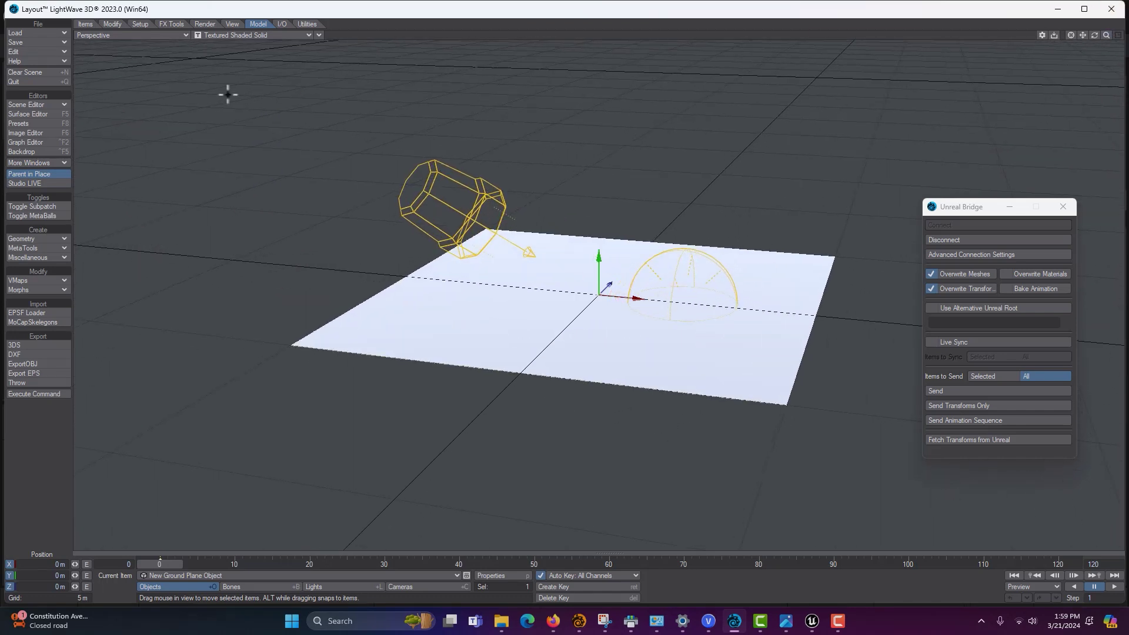
left_click(41, 241)
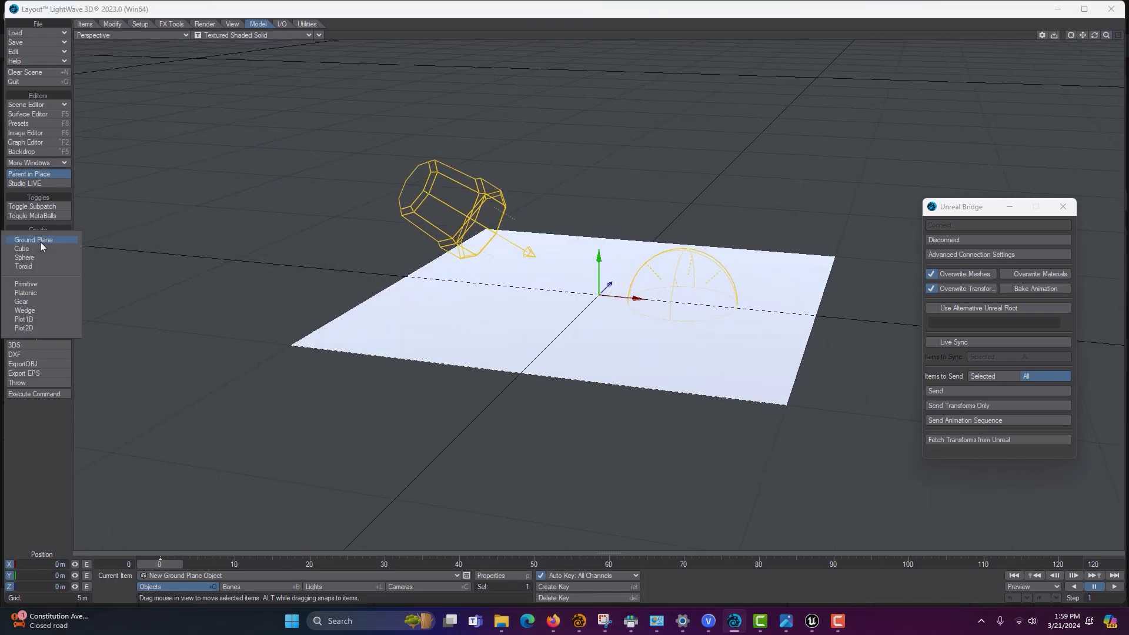
left_click(38, 250)
left_click(227, 410)
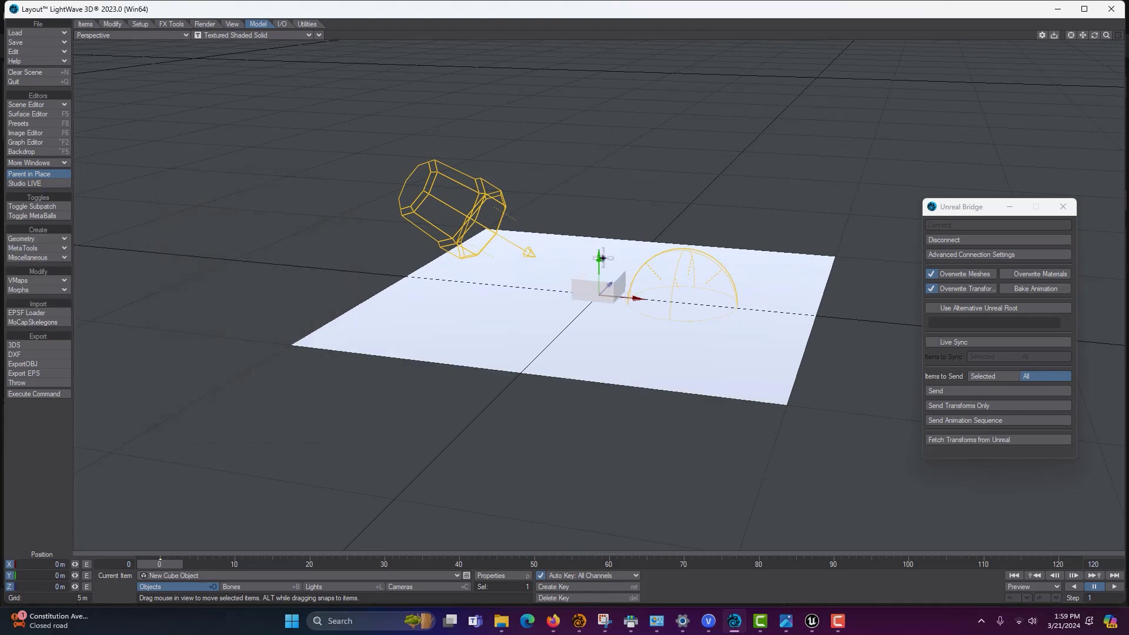
left_click_drag(601, 257, 601, 204)
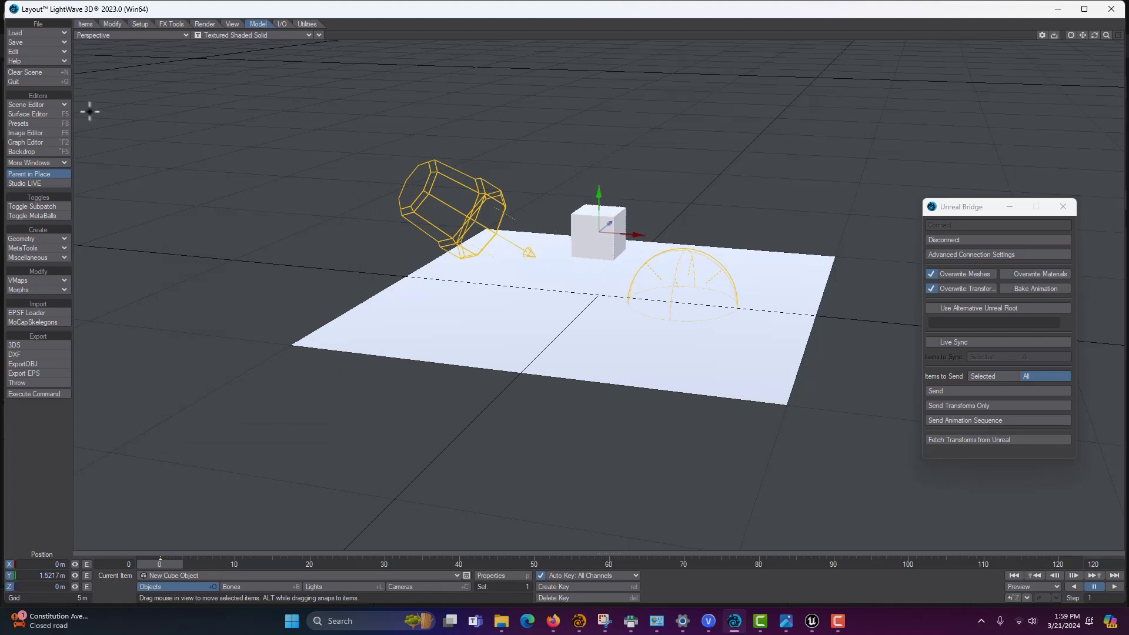
Step: Switch the Cube and Ground Plane surfaces to the Unreal material, then select only Ground Plane
left_click(42, 117)
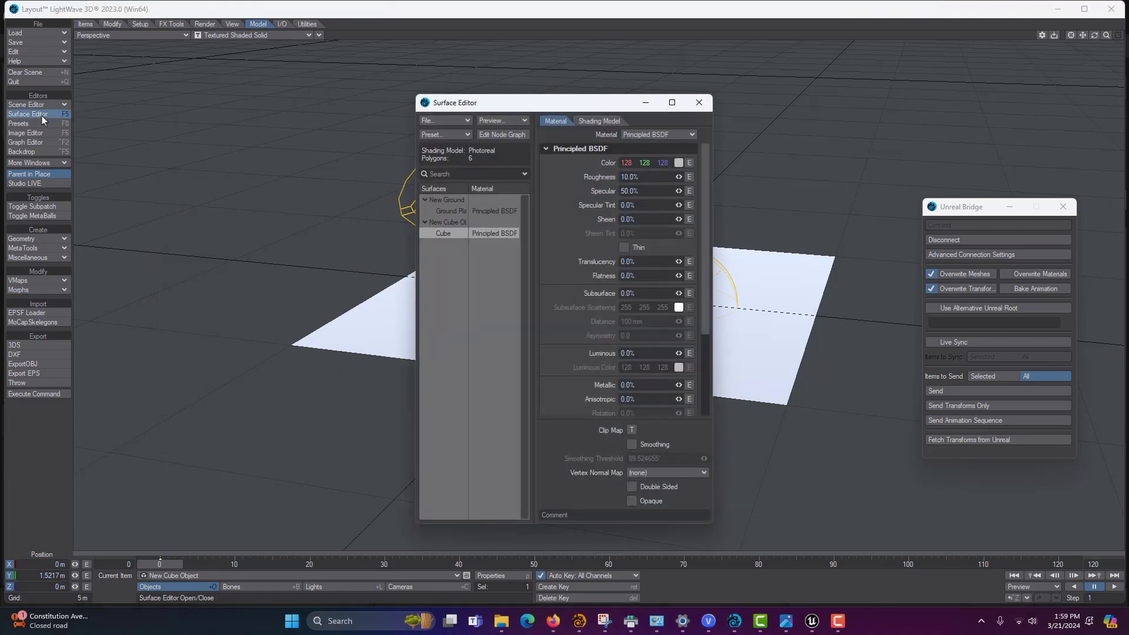
left_click(498, 211, "ctrl")
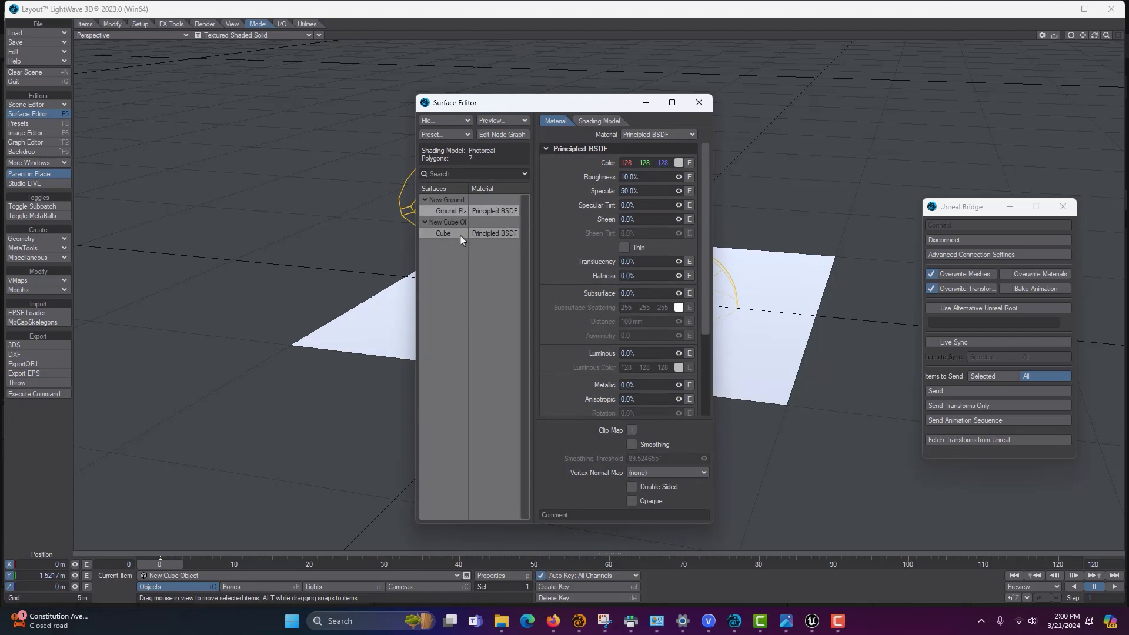
left_click(680, 134)
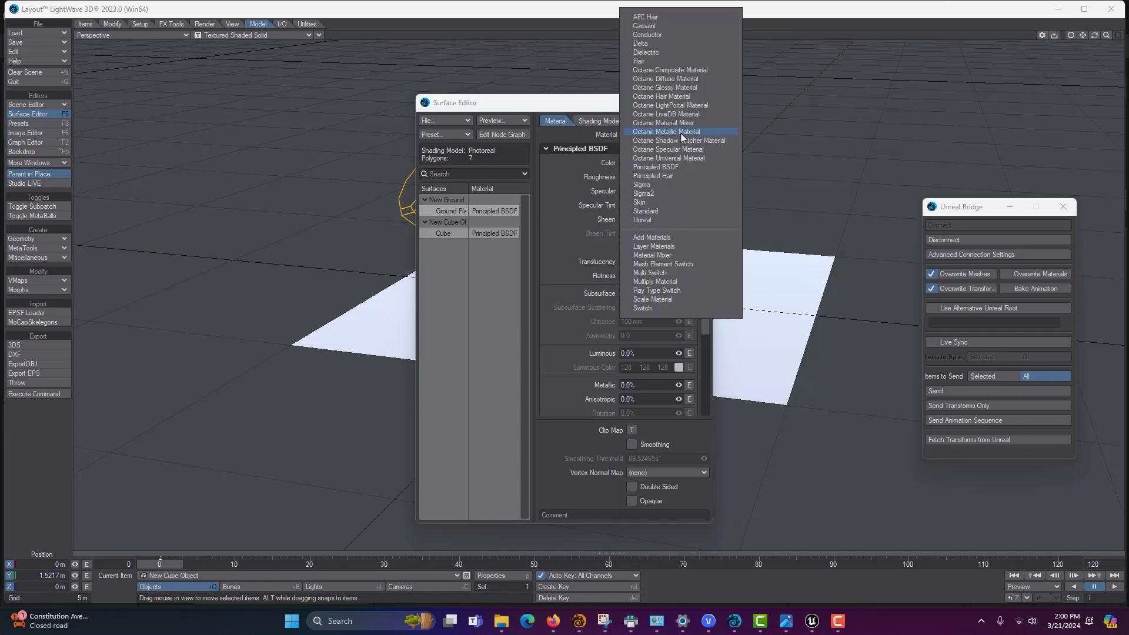
left_click(642, 220)
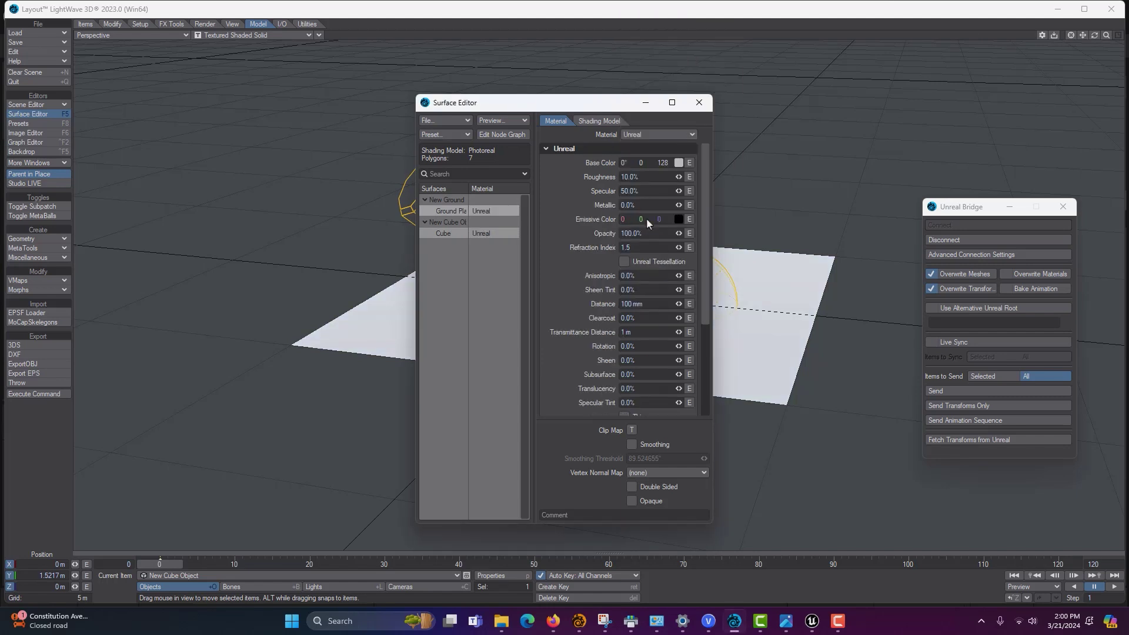
left_click(502, 210)
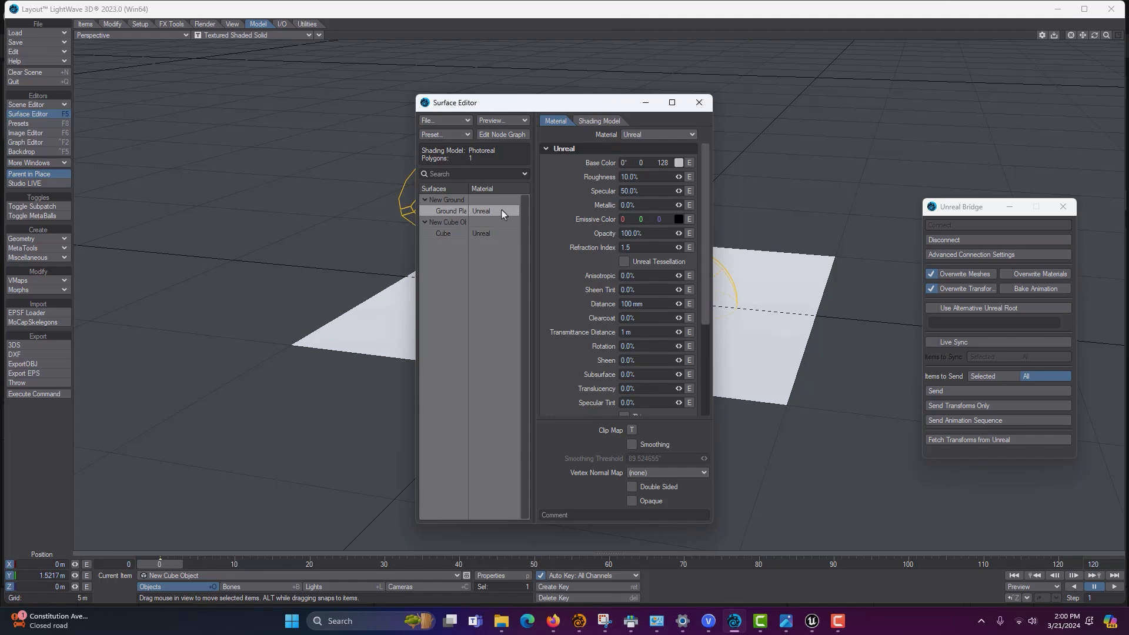
Step: Replace the Ground Plane's Principled BSDF with the Unreal node wired to OpenGL, base colour red
left_click(499, 134)
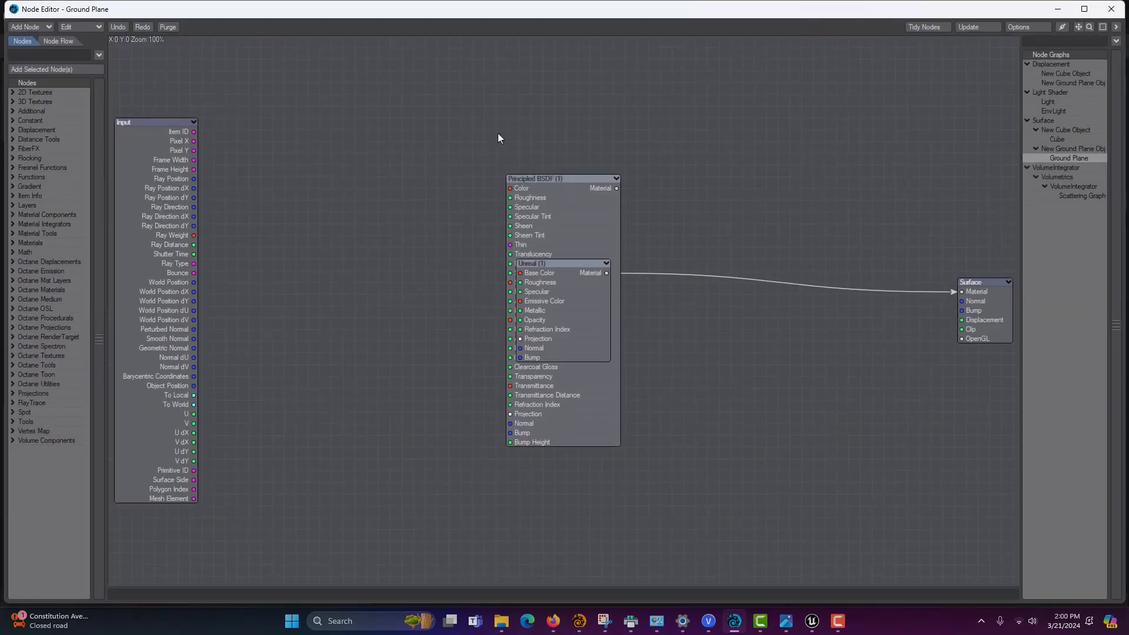
left_click(591, 222)
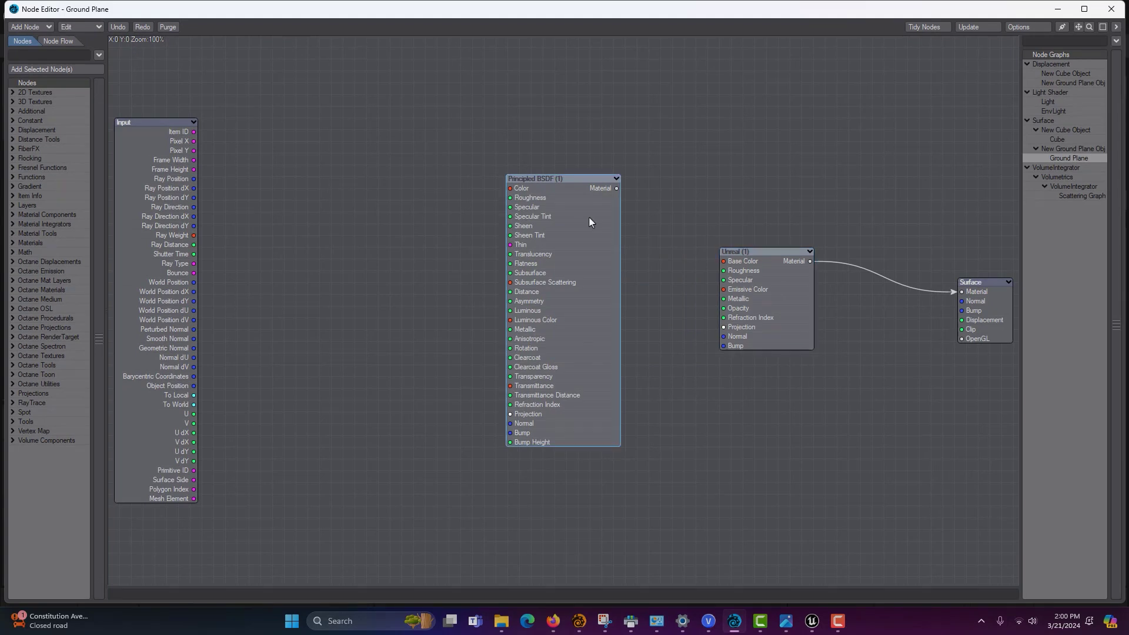
key("Delete")
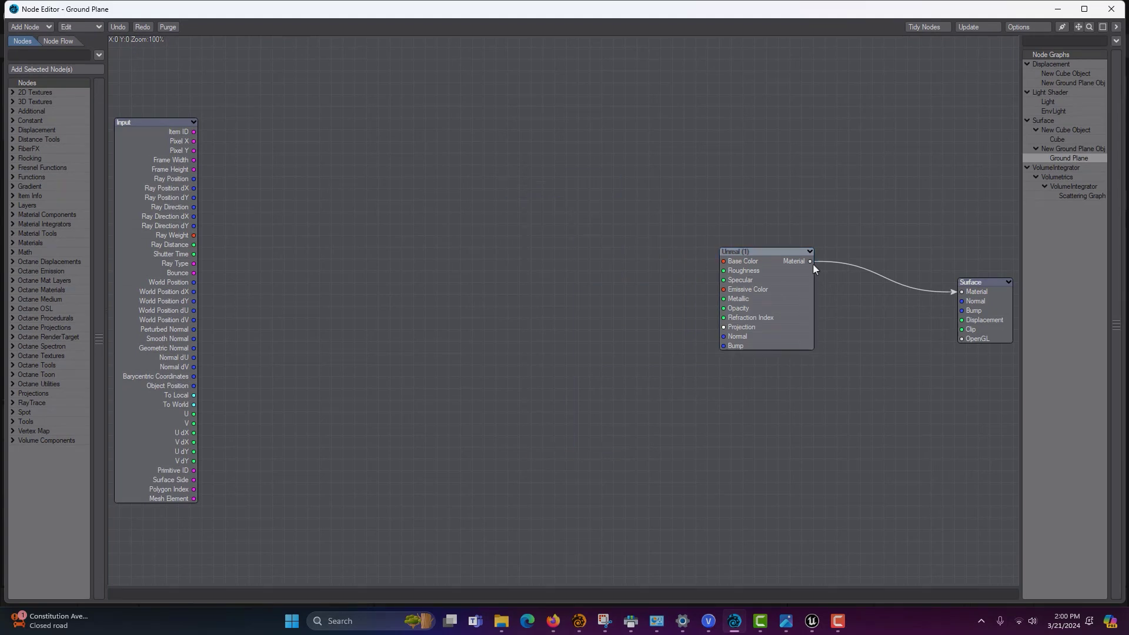
left_click_drag(811, 262, 957, 341)
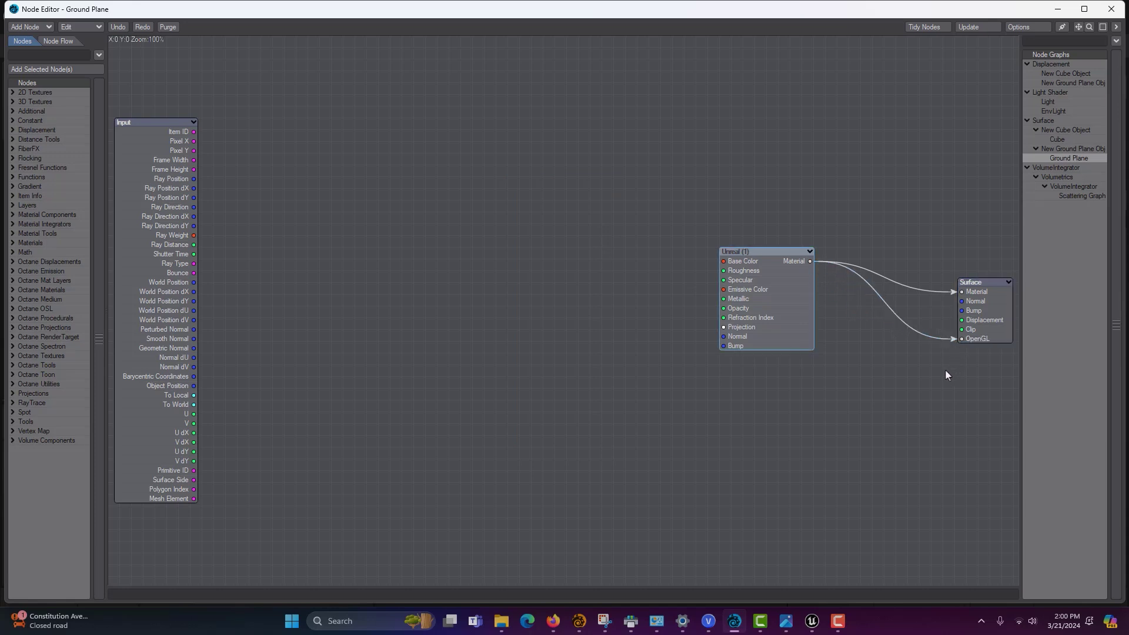
double_click(775, 307)
left_click(480, 173)
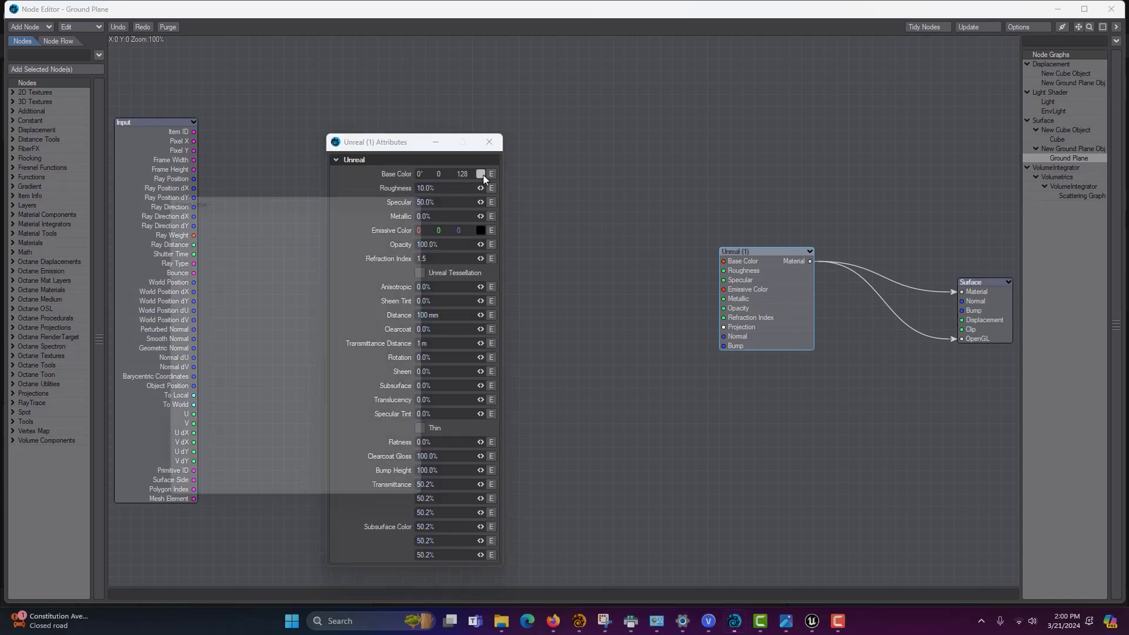
left_click(269, 470)
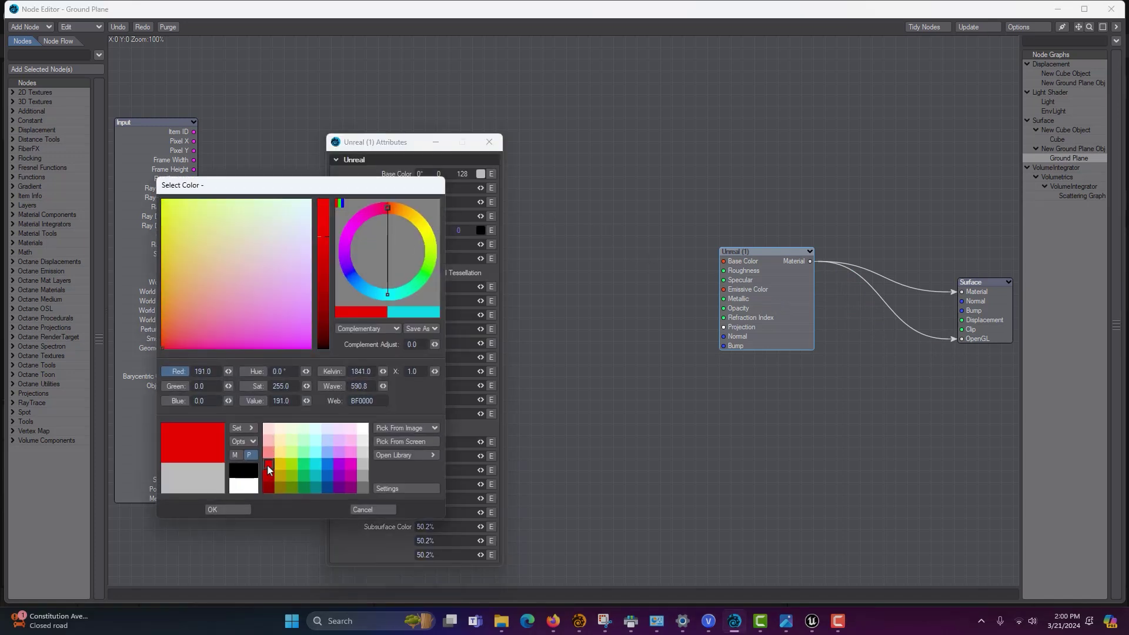
left_click(226, 507)
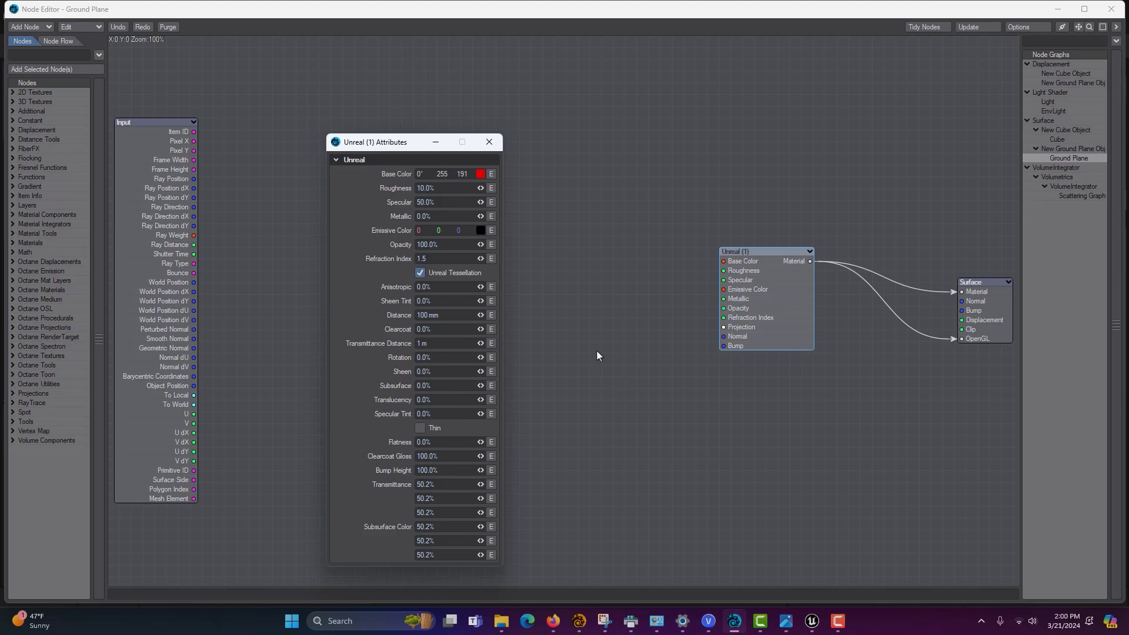
left_click(489, 143)
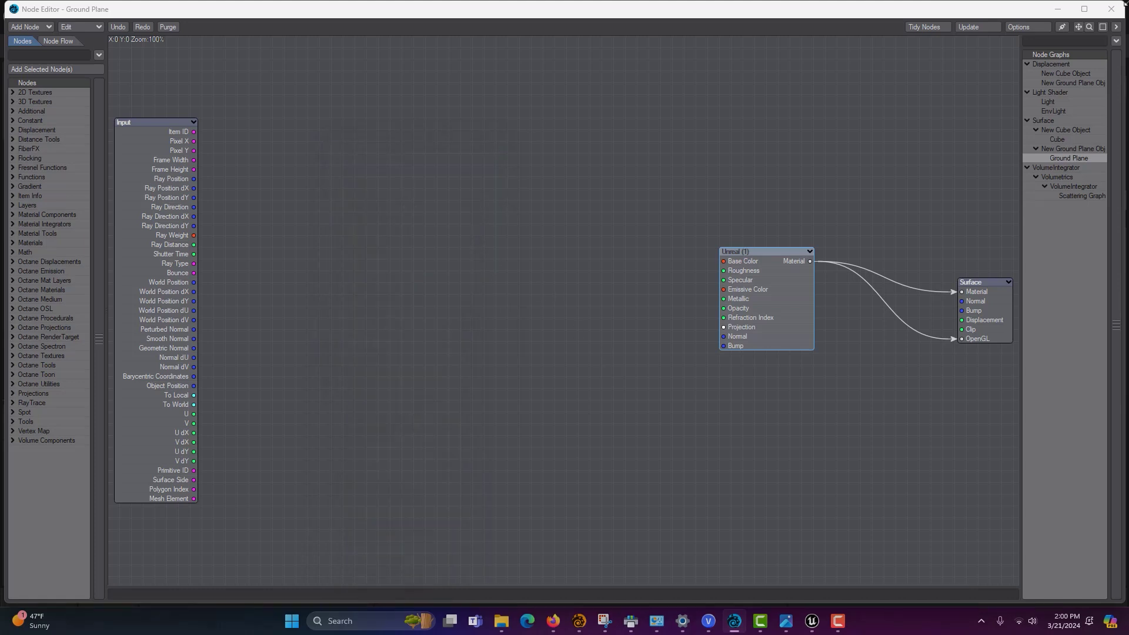
left_click(1111, 10)
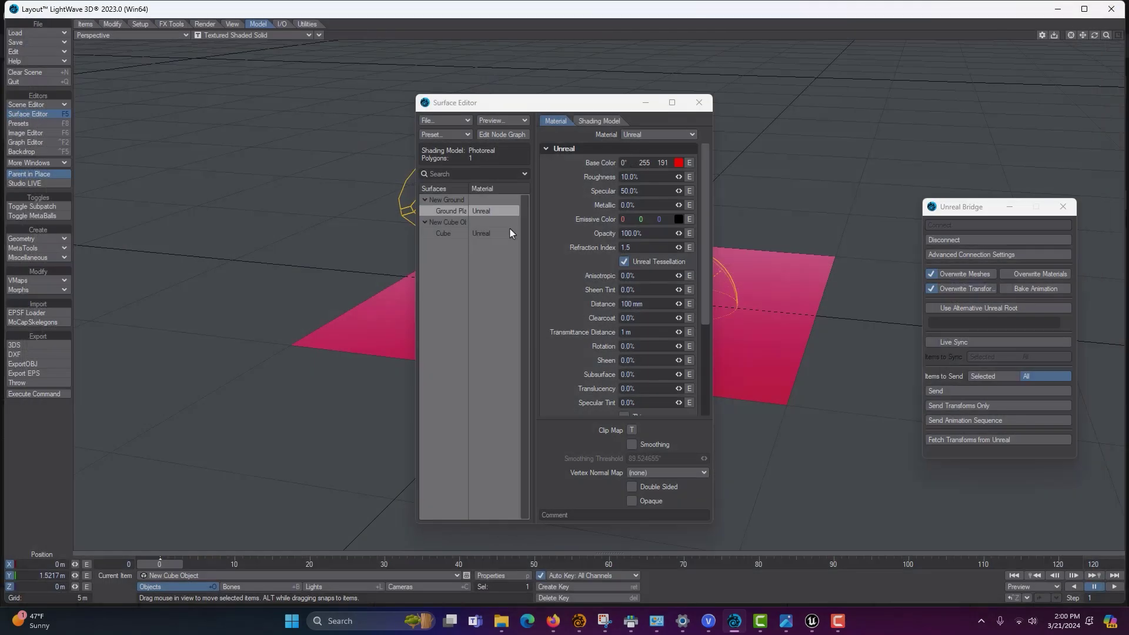
Step: Replace the Cube's Principled BSDF with the Unreal node wired to OpenGL, base colour blue
left_click(484, 234)
double_click(484, 234)
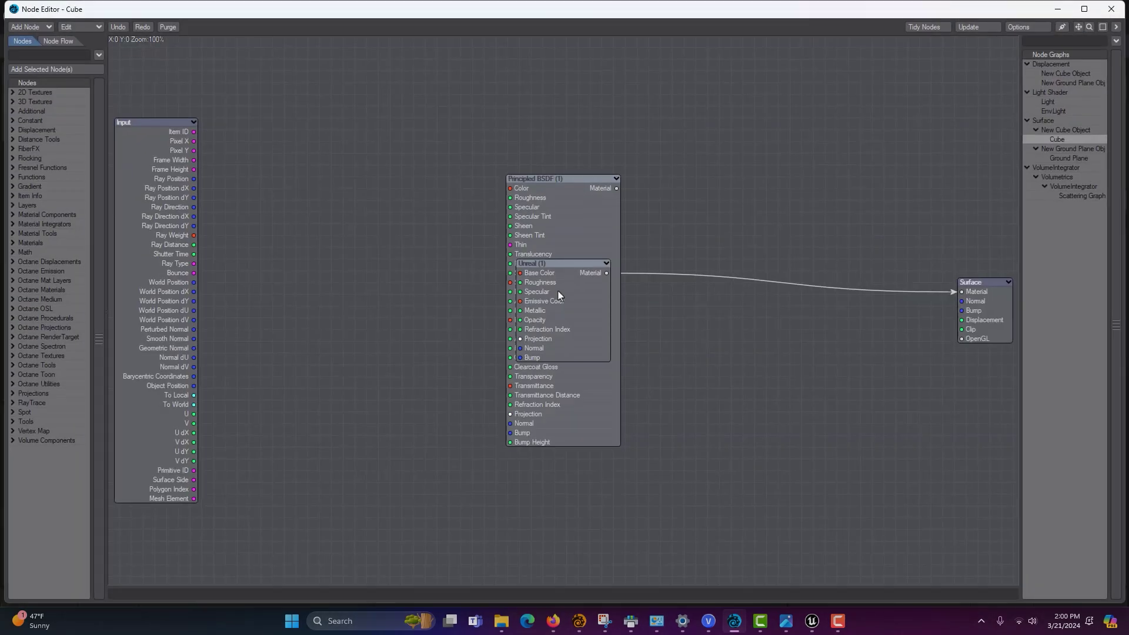
left_click_drag(579, 294, 736, 296)
left_click(595, 252)
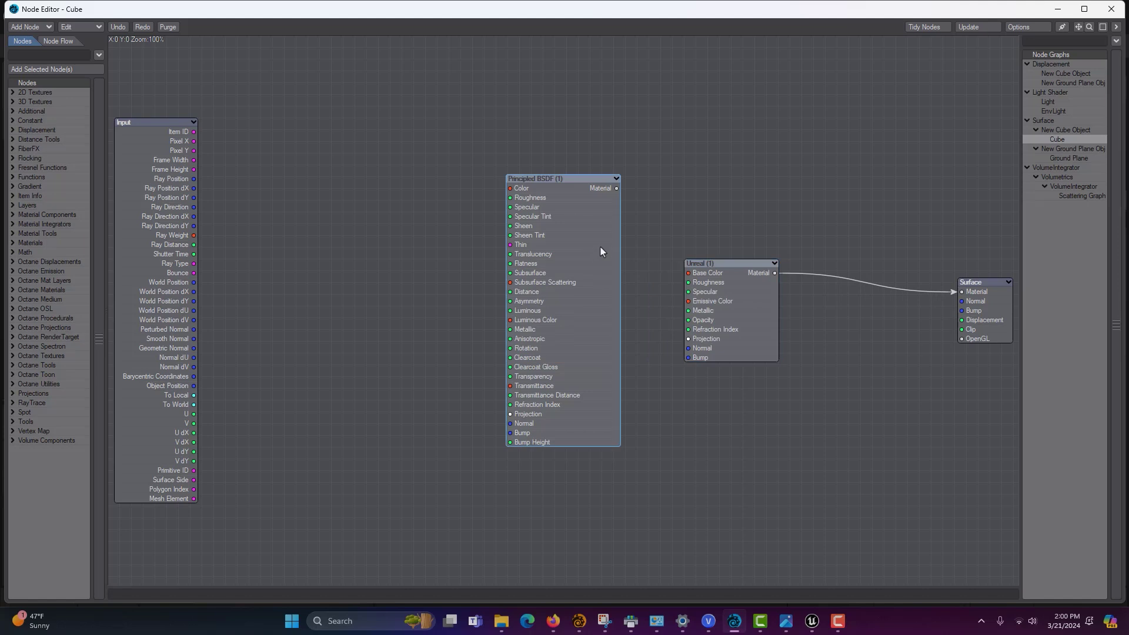
key("Delete")
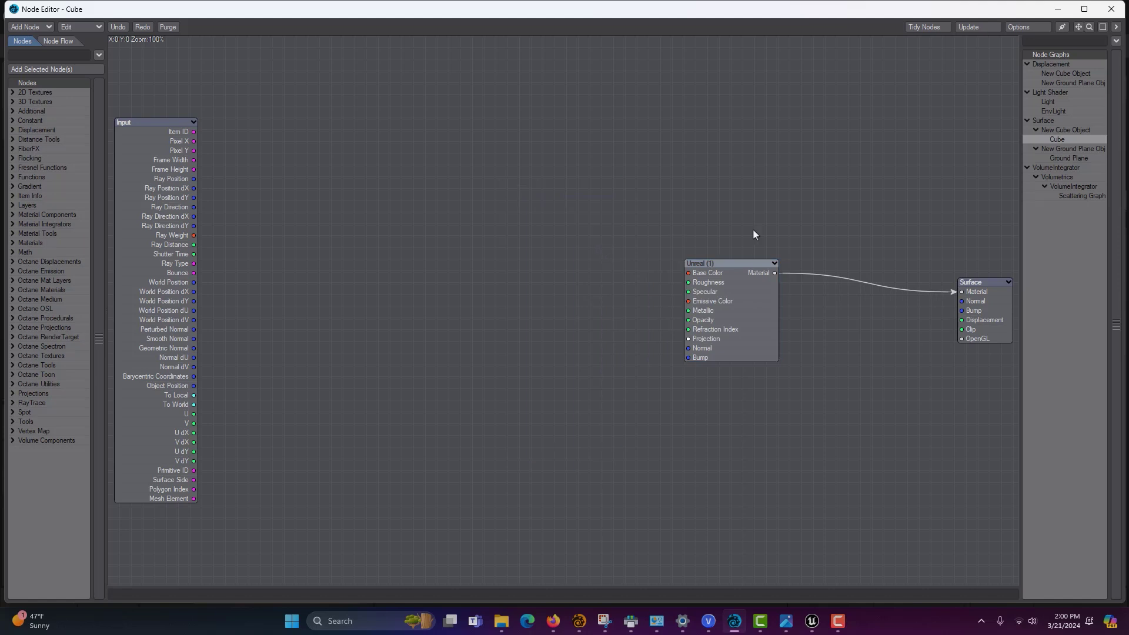
left_click_drag(776, 273, 962, 339)
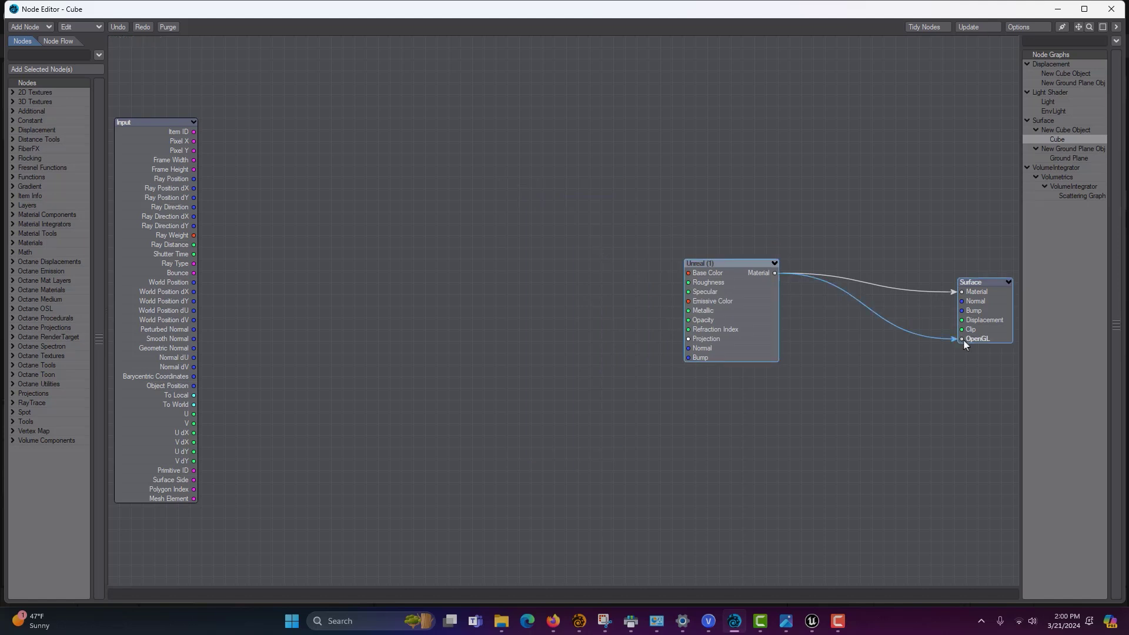
double_click(743, 333)
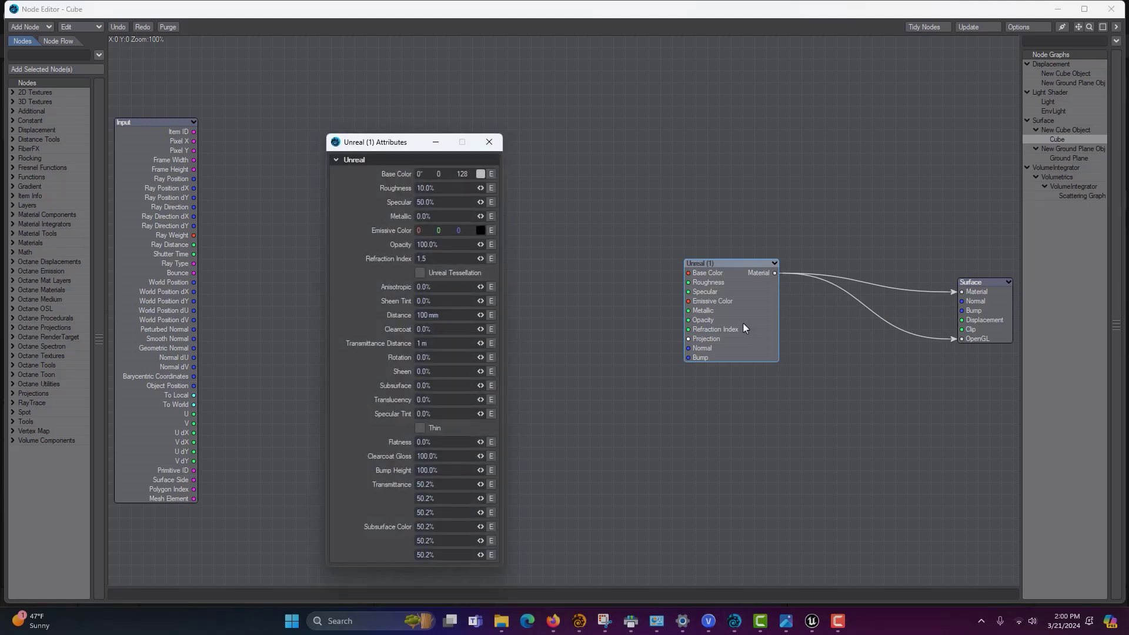
left_click(481, 174)
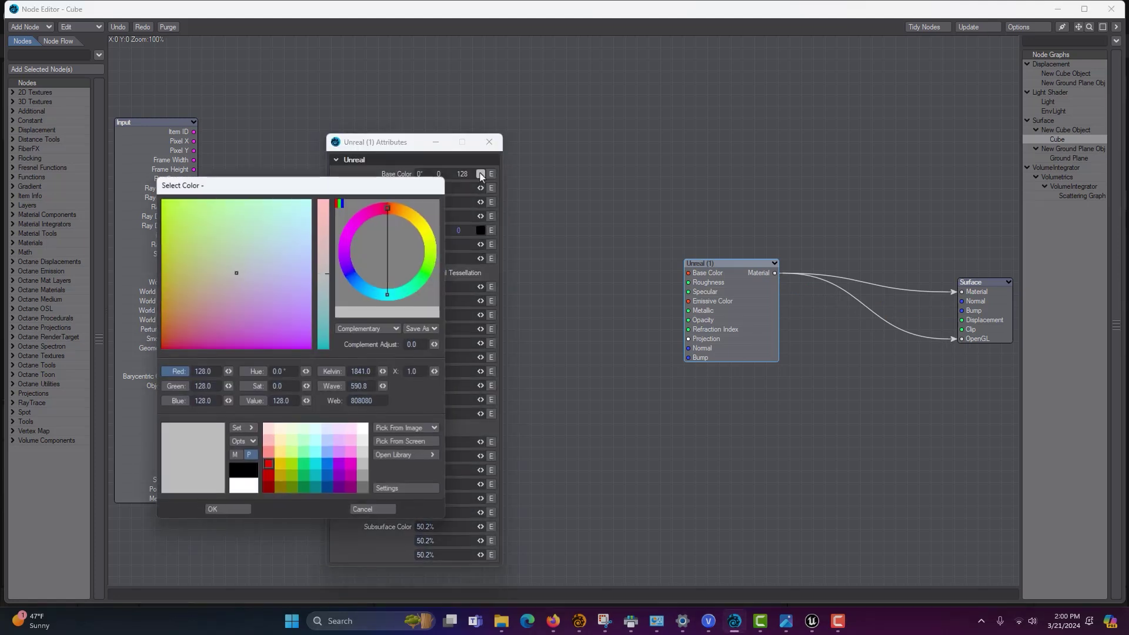
left_click(327, 465)
left_click(237, 512)
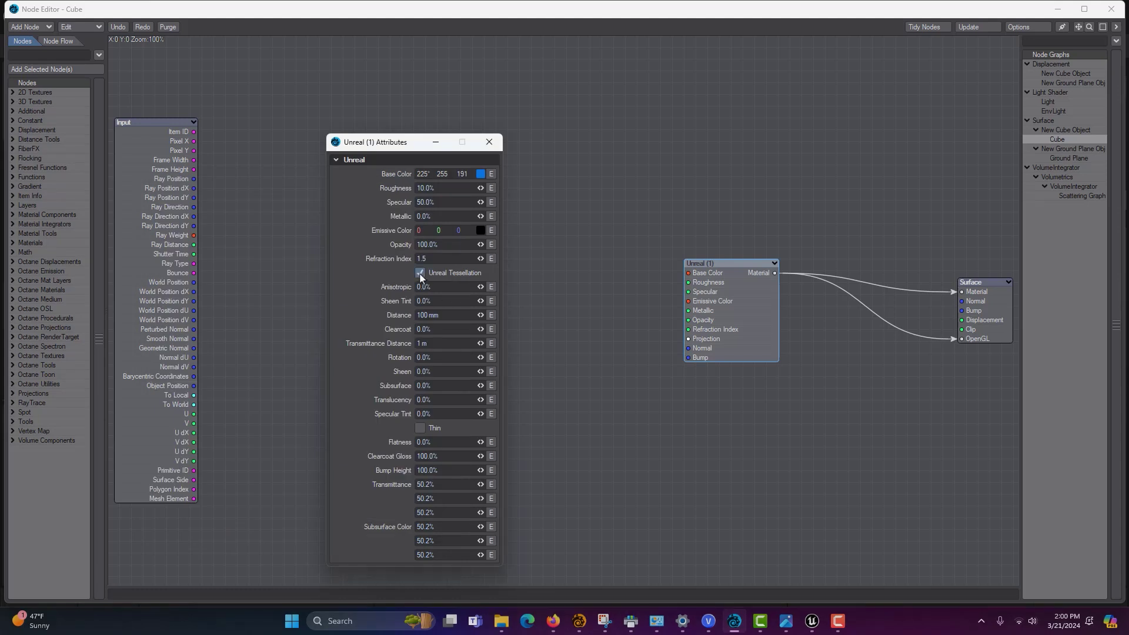
left_click(435, 144)
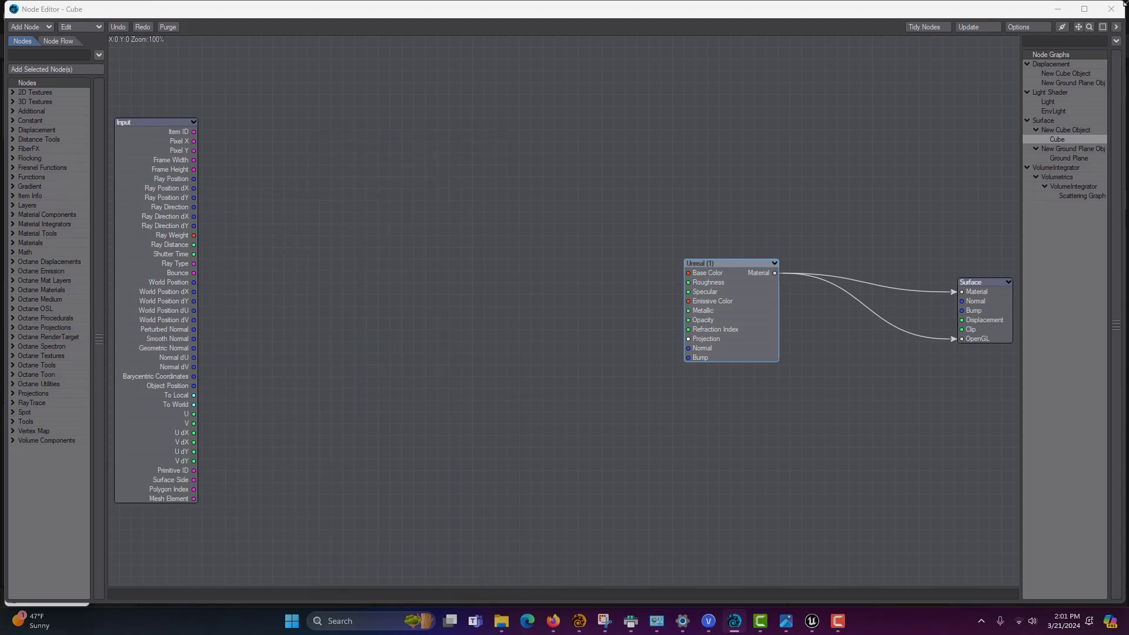
left_click(1120, 11)
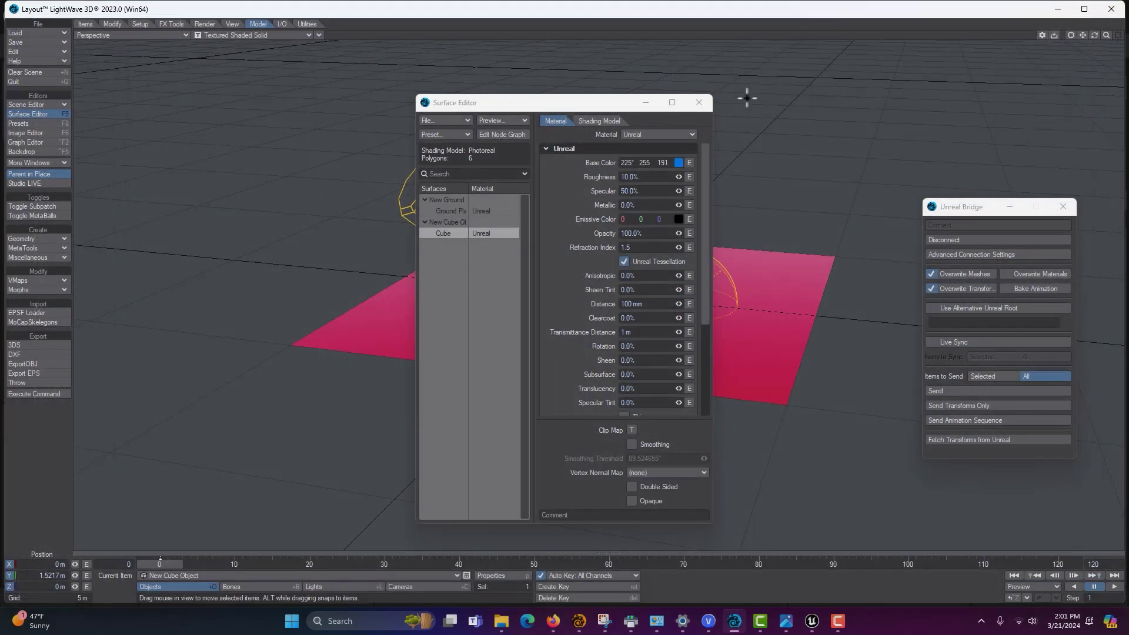
Step: Close the Surface Editor and bring the Unreal Editor forward
left_click(705, 108)
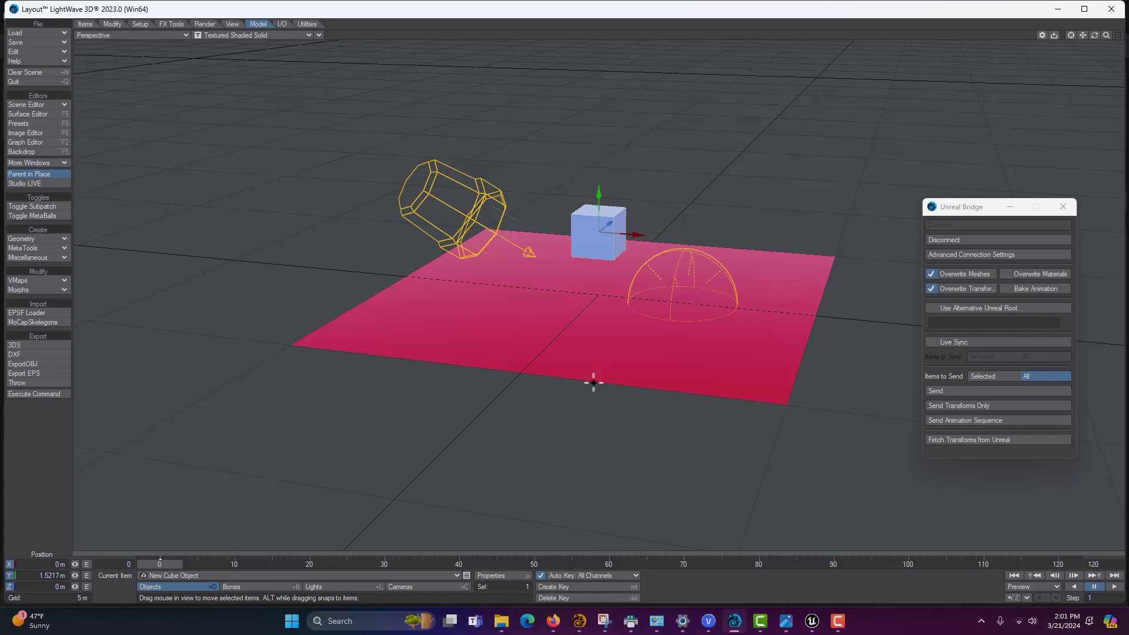
left_click(810, 622)
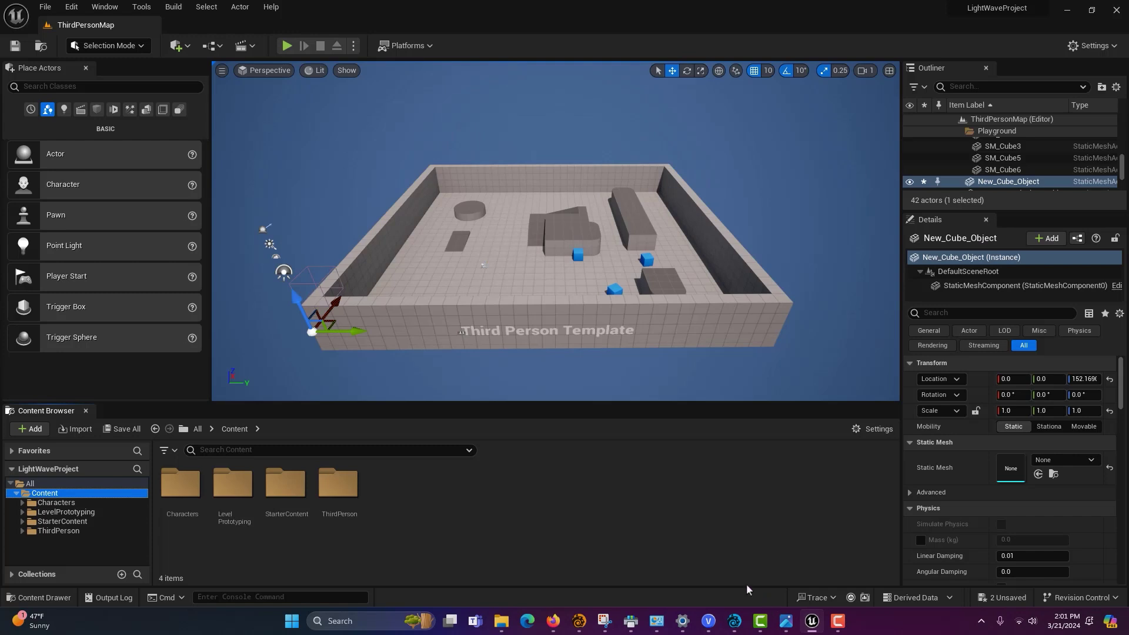
Step: Create a new Empty Level, discarding unsaved changes to ThirdPersonMap
left_click(46, 8)
left_click(71, 39)
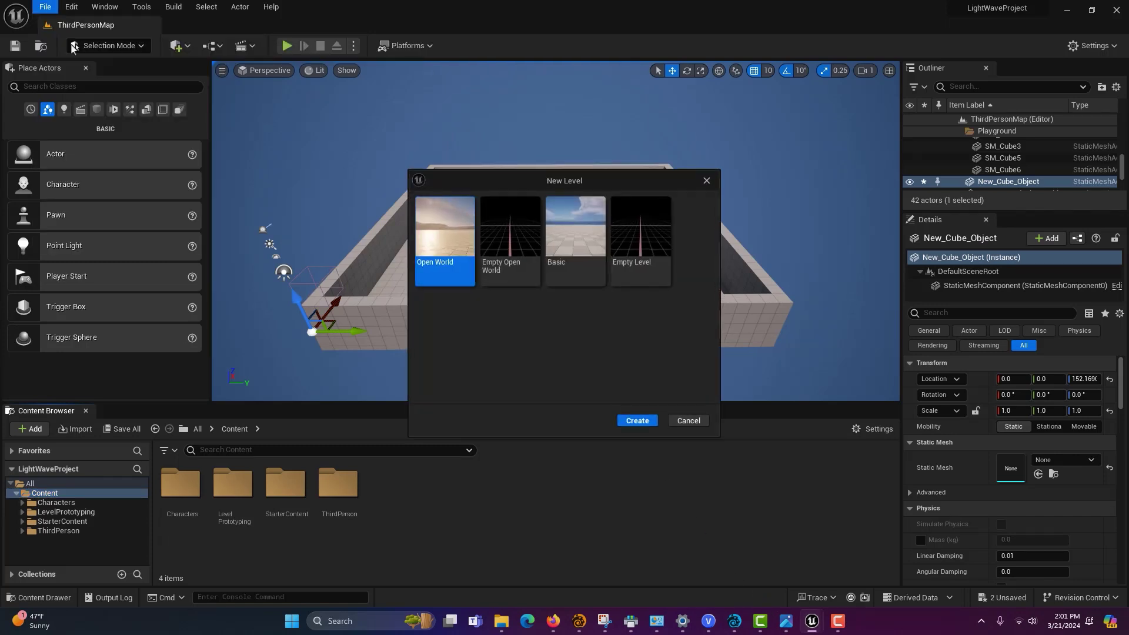
left_click(631, 239)
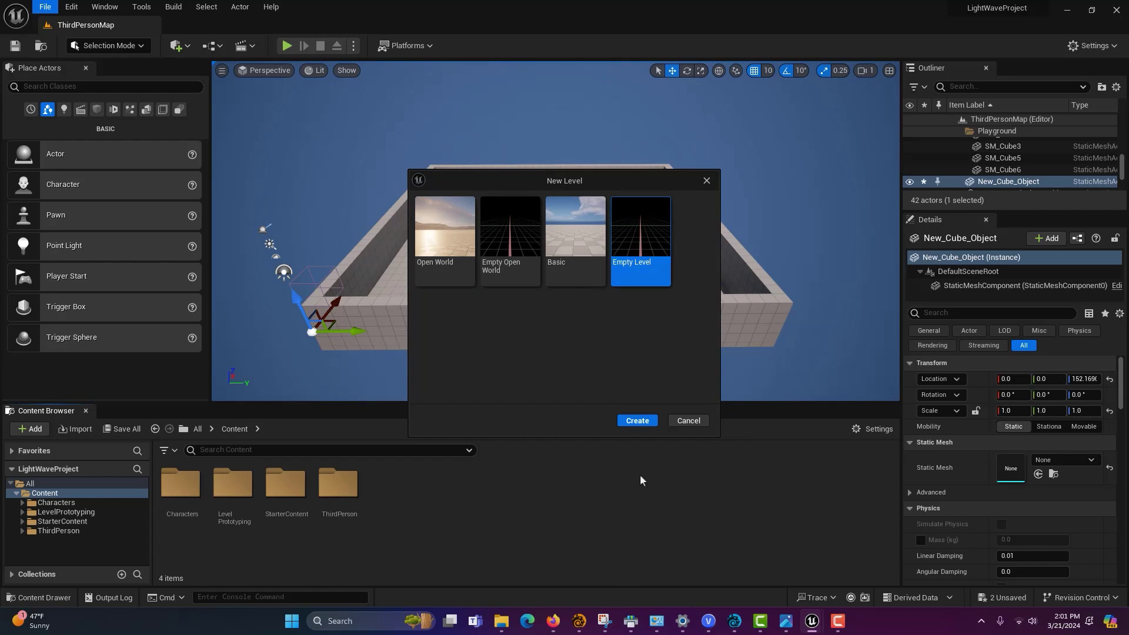
left_click(639, 425)
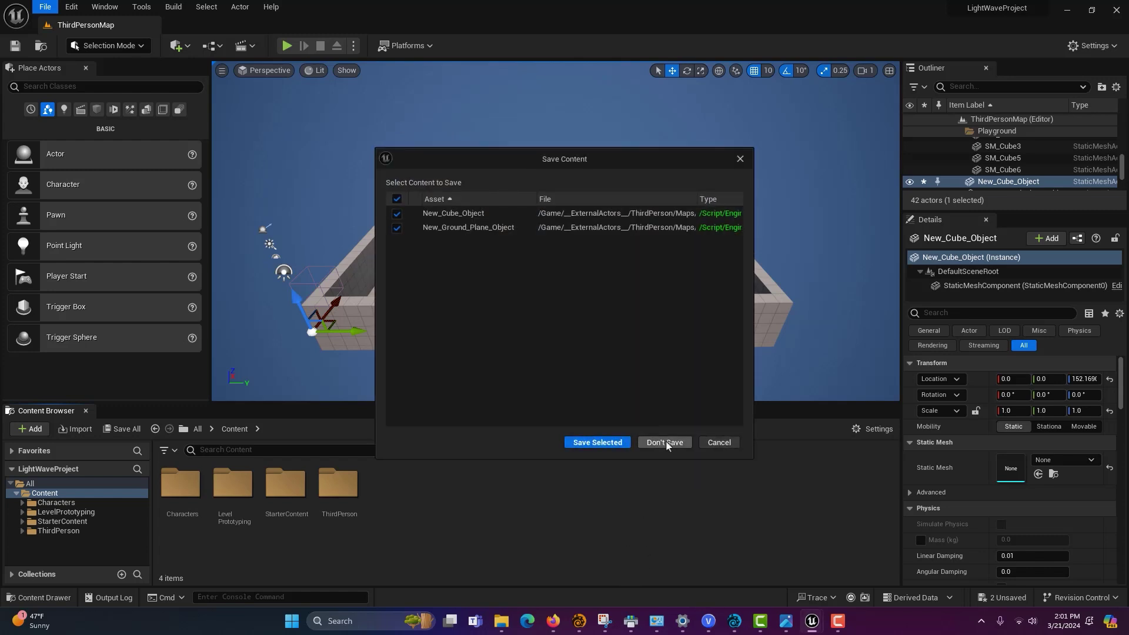
left_click(665, 442)
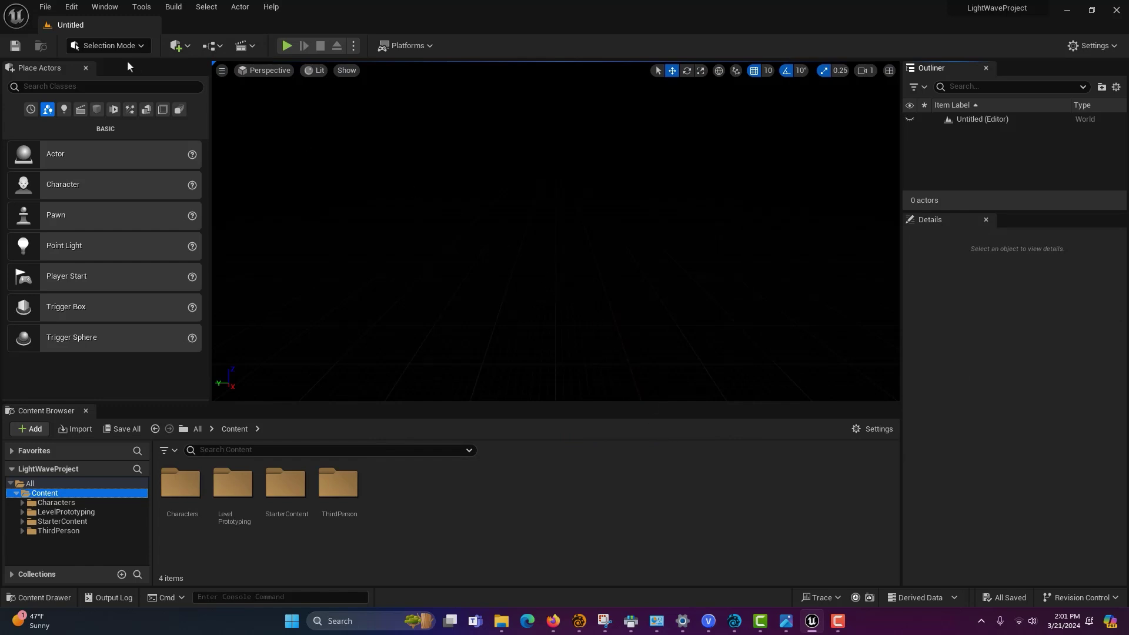
left_click(105, 7)
Step: Add sky light, directional light, sky atmosphere, volumetric clouds and height fog via Env. Light Mixer
left_click(136, 134)
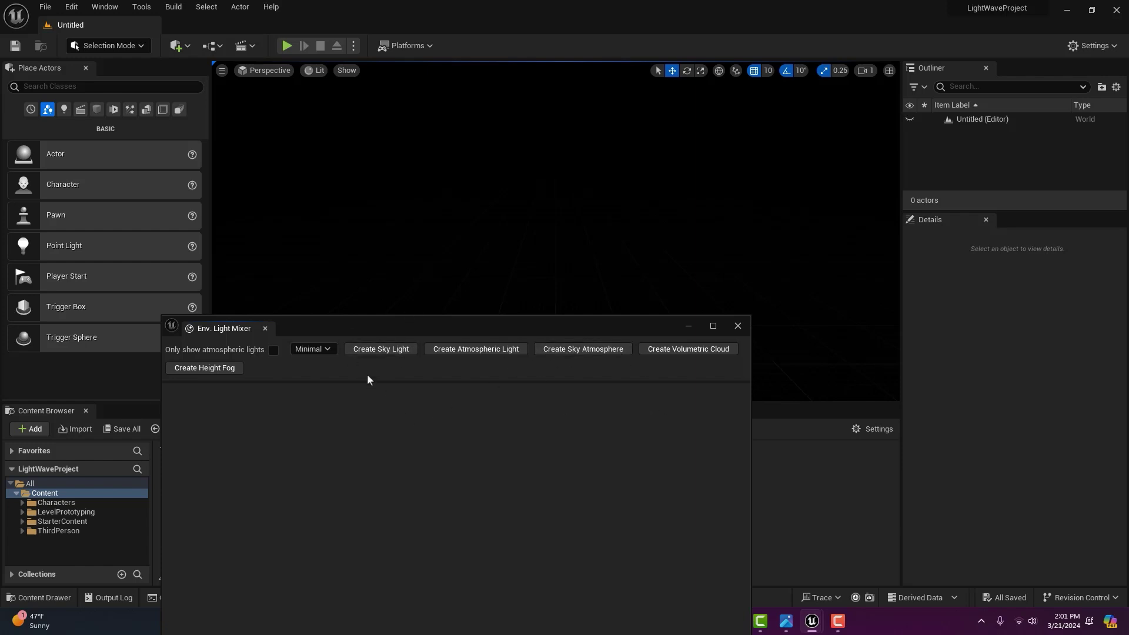
left_click(386, 349)
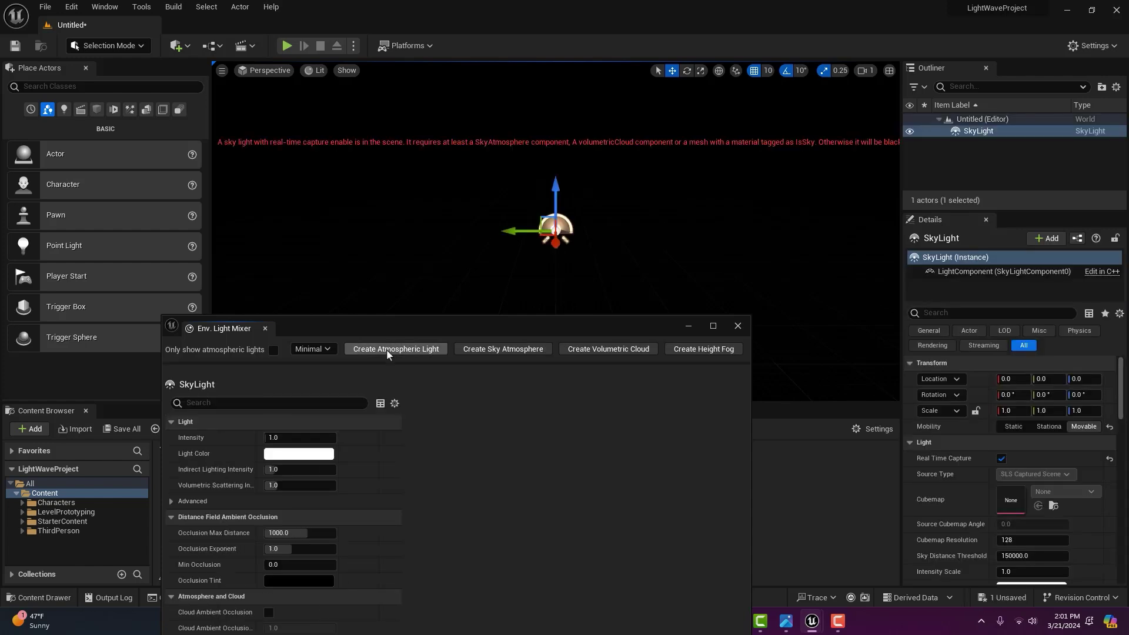
left_click(387, 349)
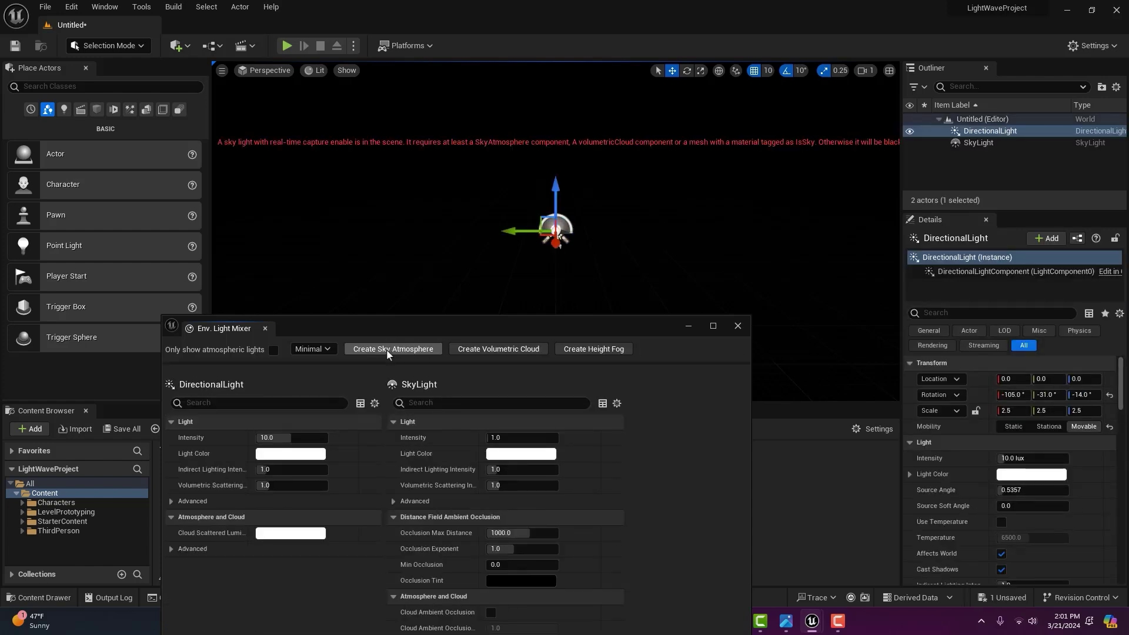
left_click(386, 349)
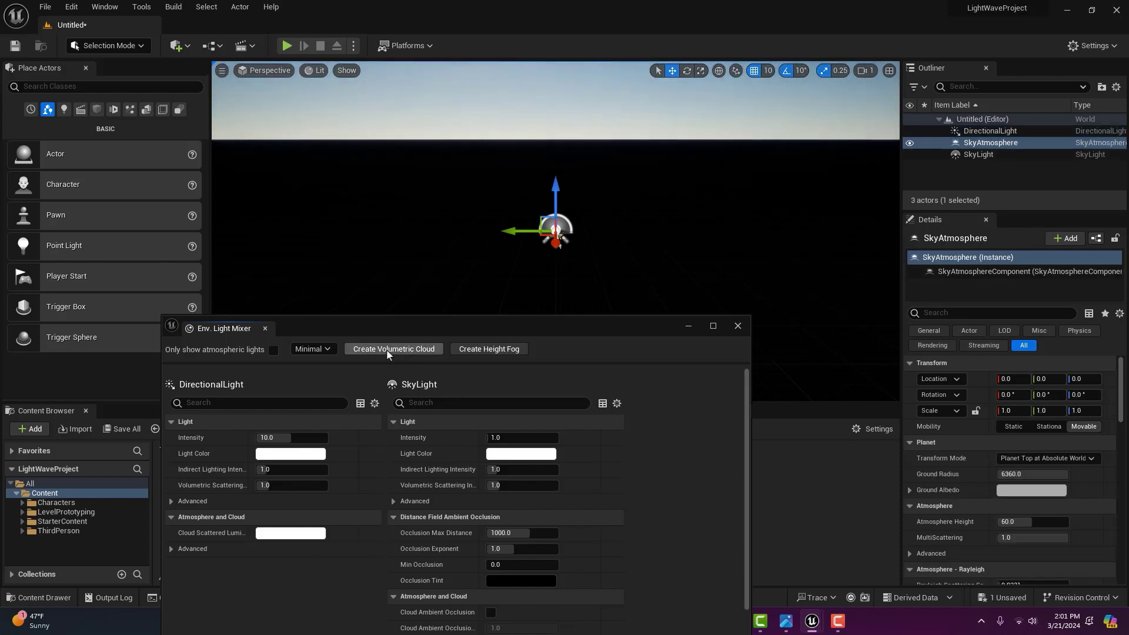
left_click(386, 350)
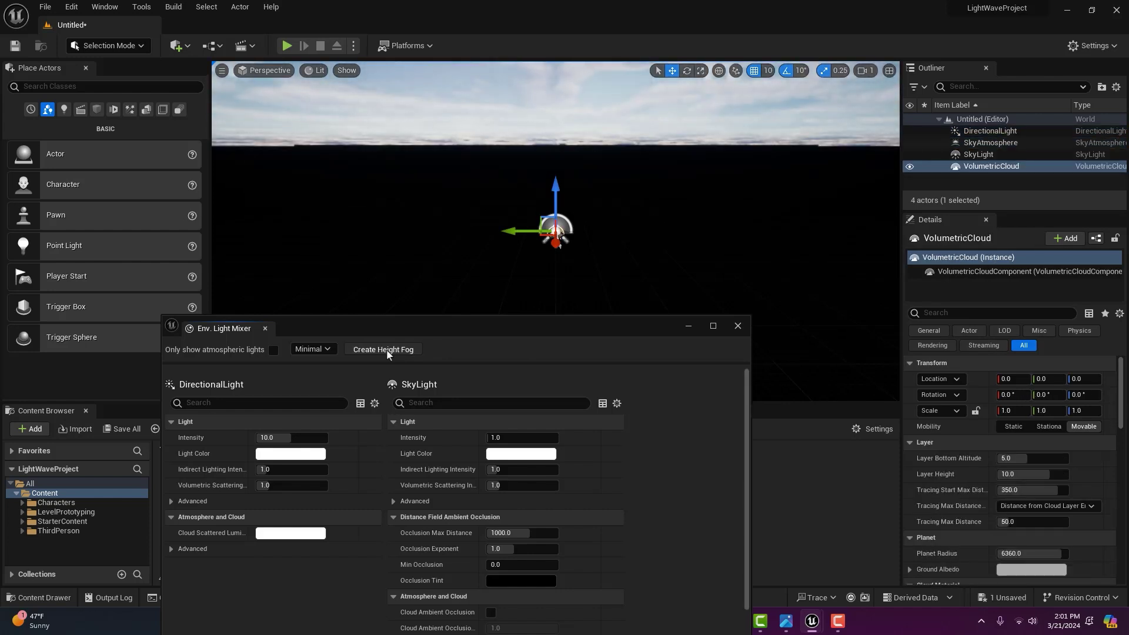
left_click(386, 350)
left_click(684, 327)
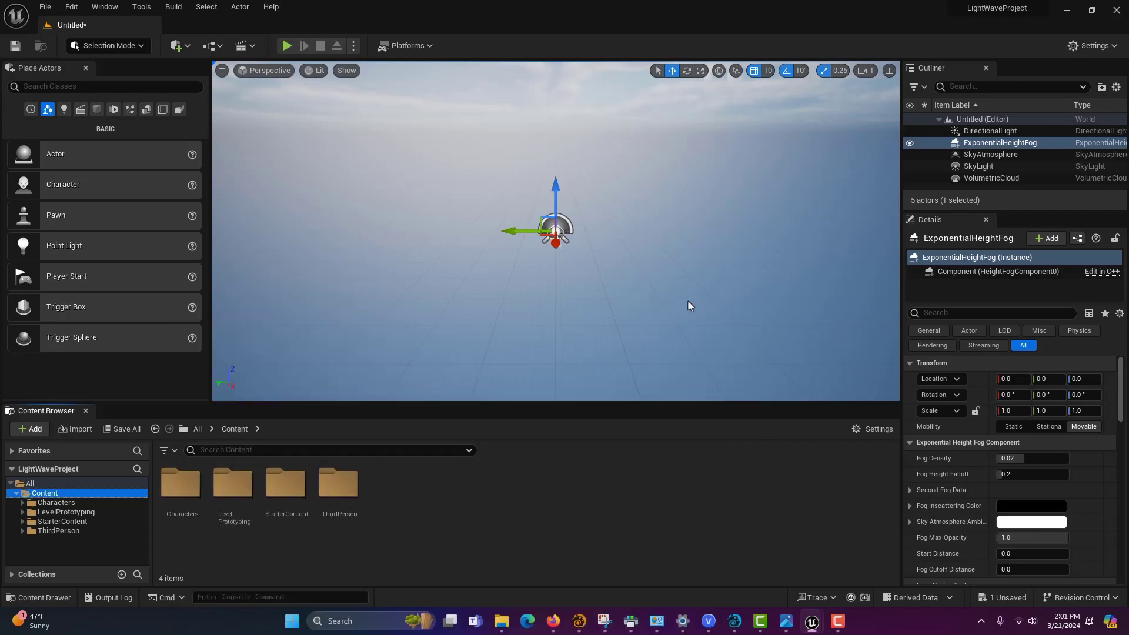
right_click_drag(688, 305, 686, 267)
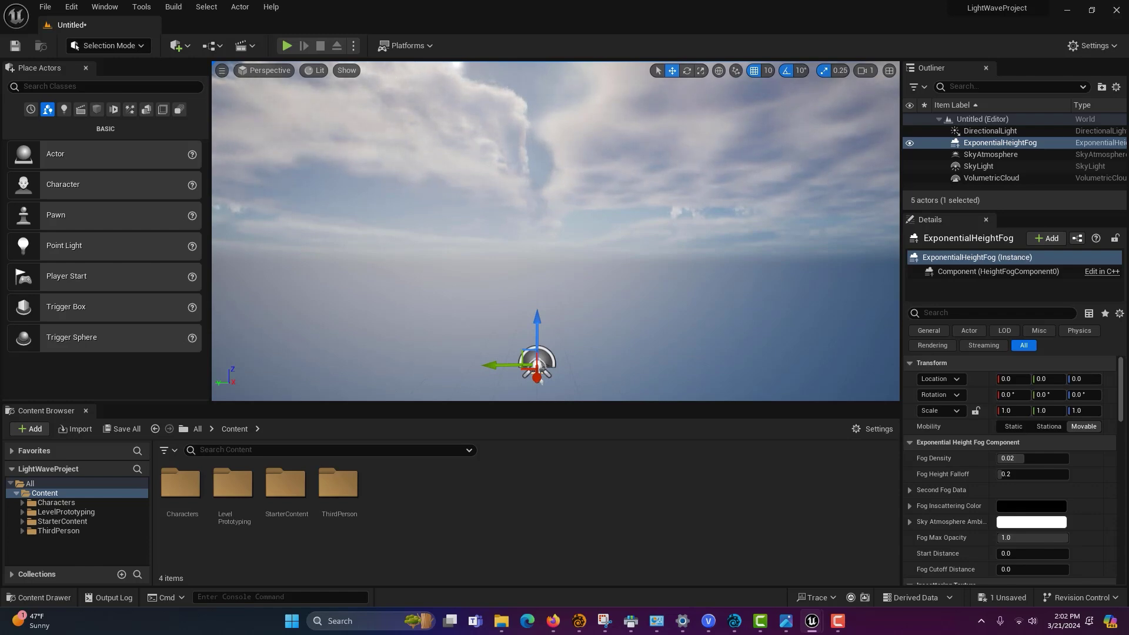
Step: Set the Unreal Bridge to send Selected items and send the cube and ground plane
left_click(739, 625)
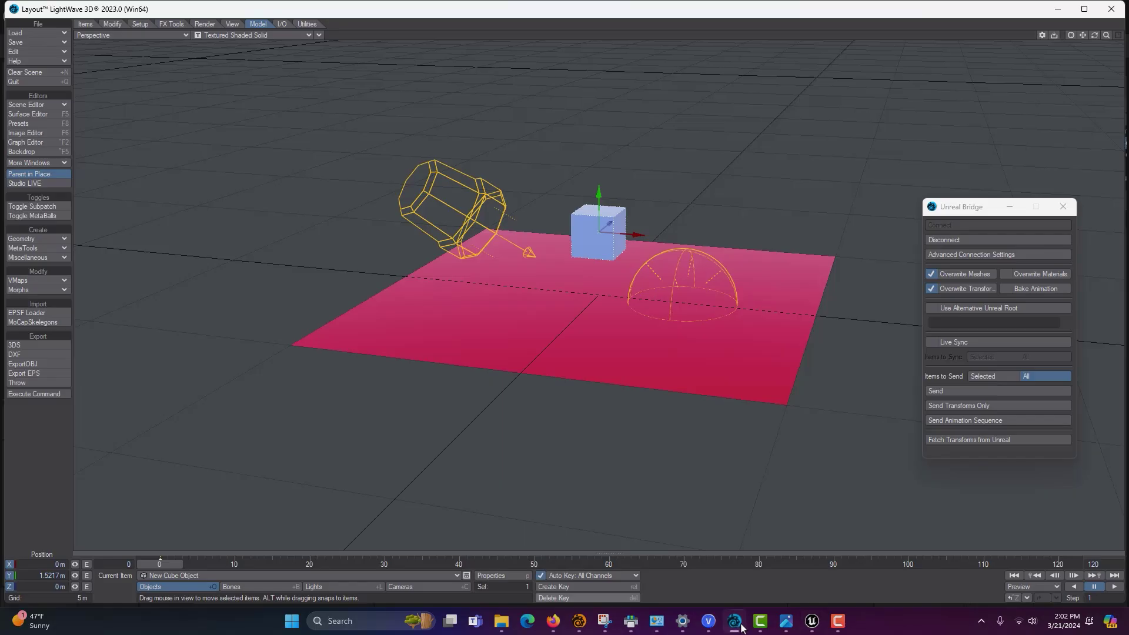
left_click_drag(988, 210, 163, 189)
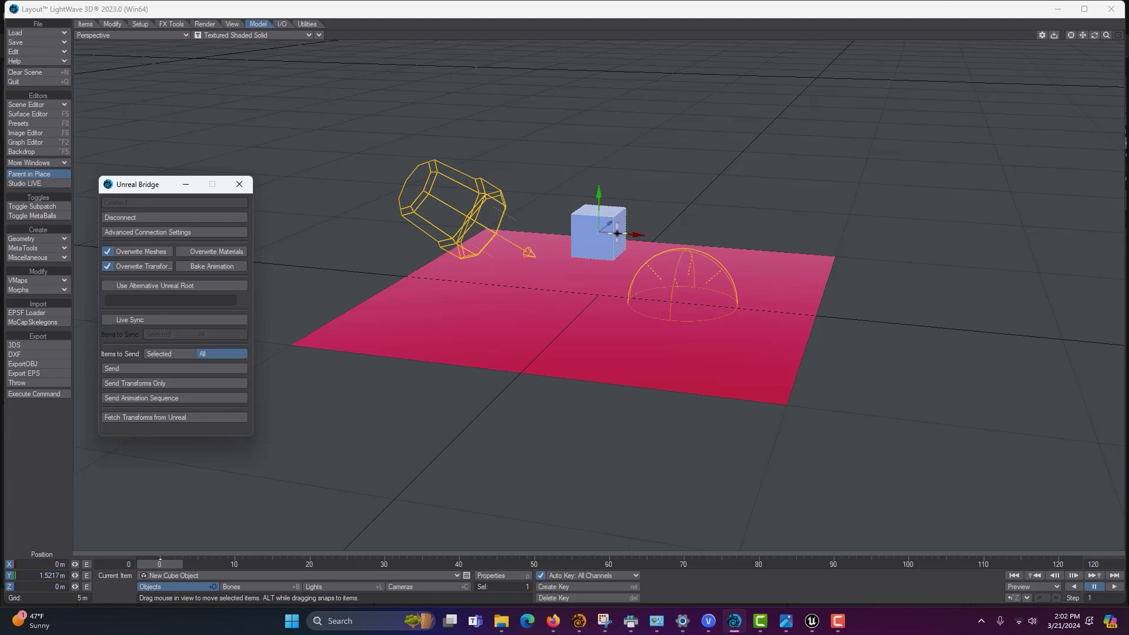
left_click(165, 354)
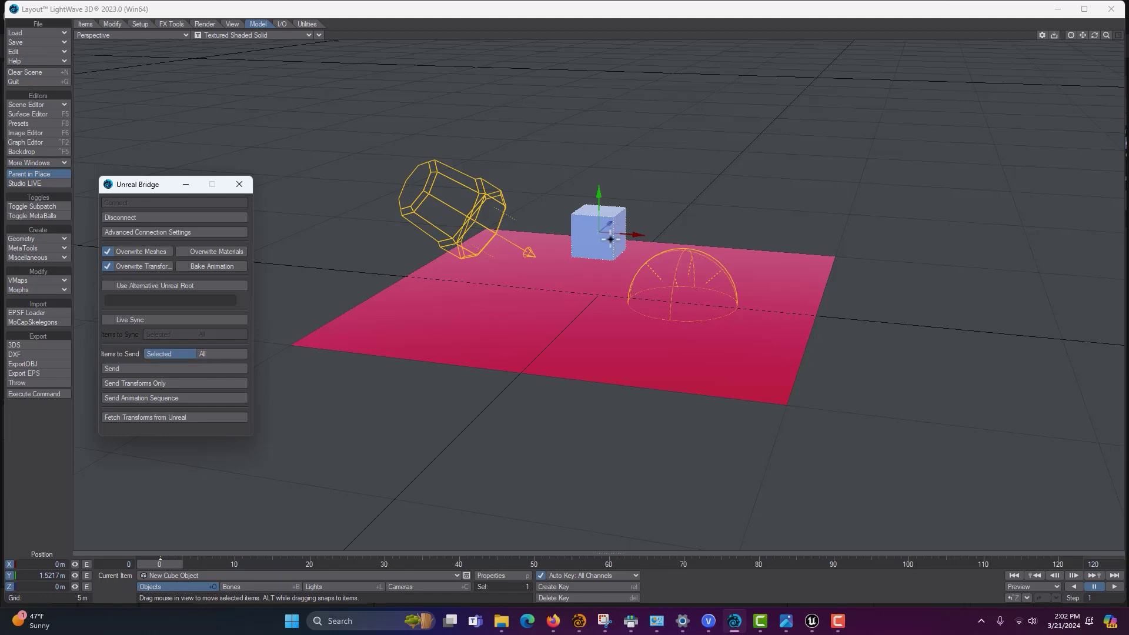
left_click(545, 325, "shift")
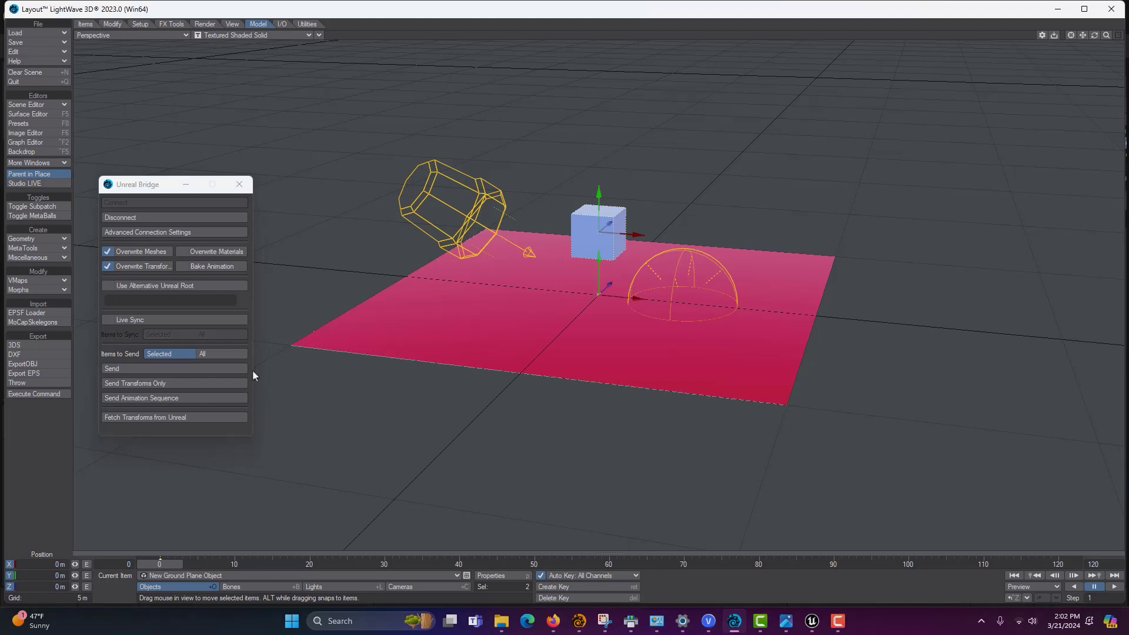
left_click(153, 366)
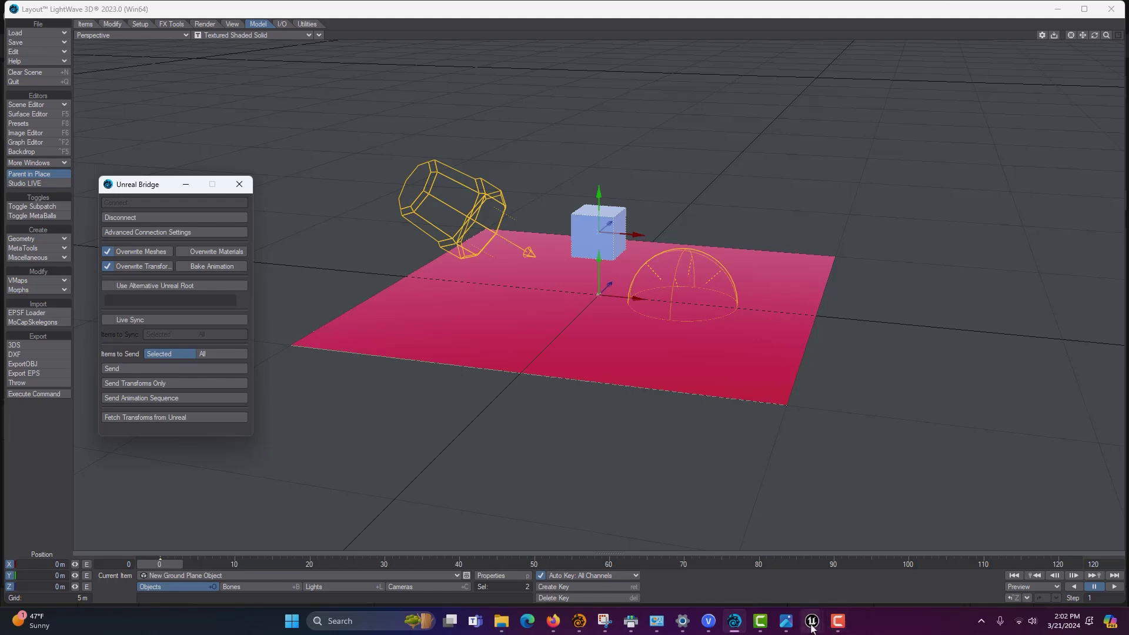
mouse_move(811, 627)
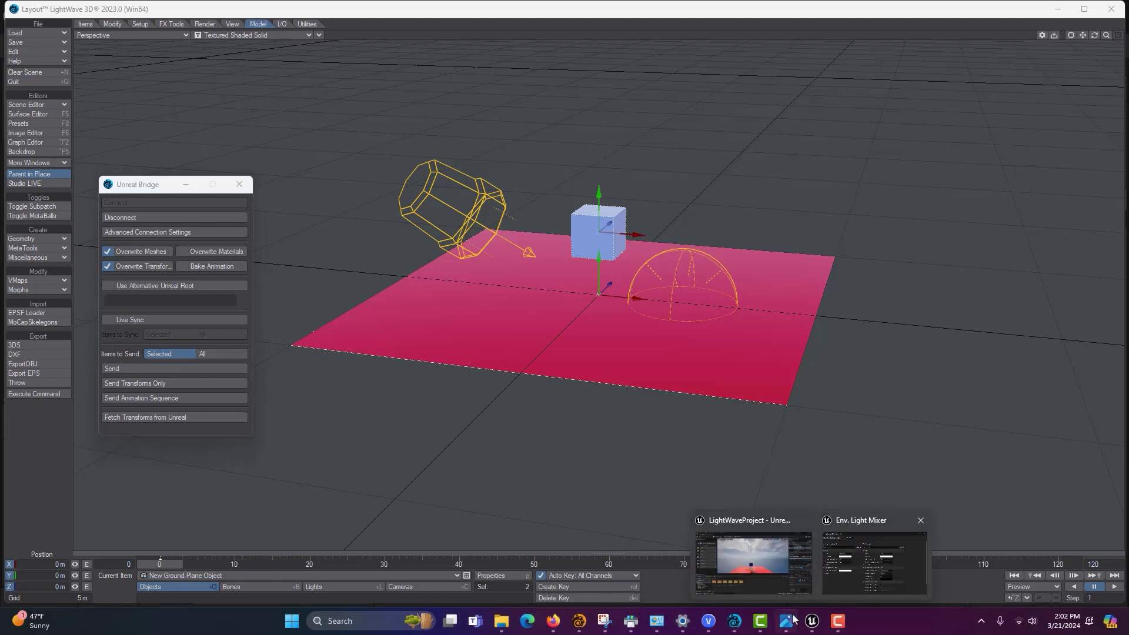
Step: Back in Unreal, inspect the New_Cube_Object and New_Ground_Plane_Object mesh folders in Content
left_click(763, 567)
right_click_drag(713, 298, 702, 292)
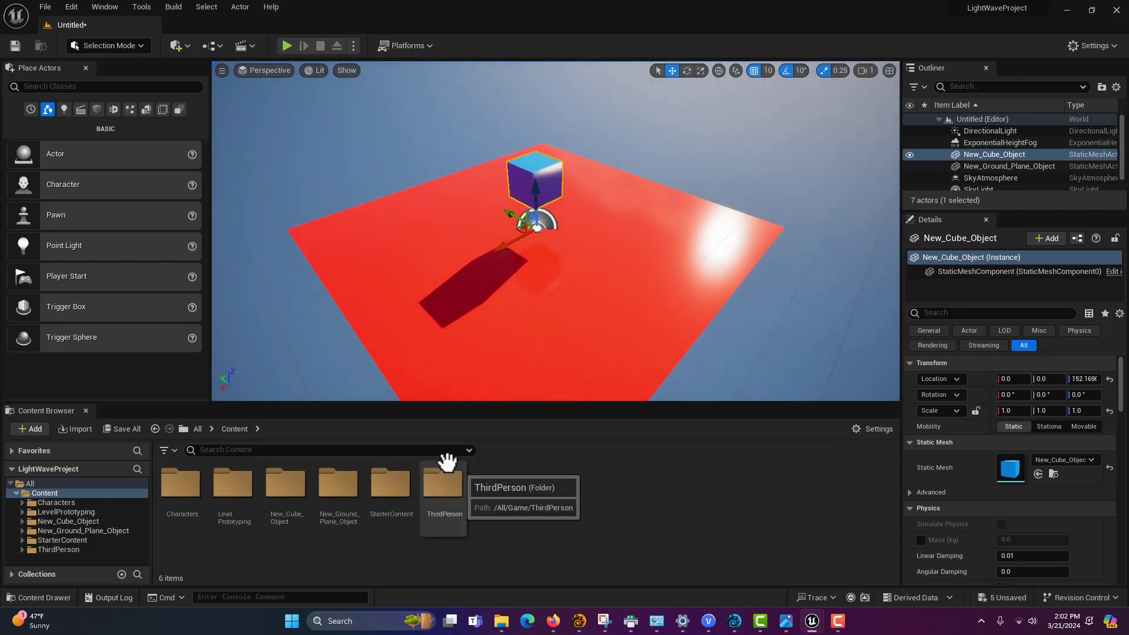
left_click(79, 523)
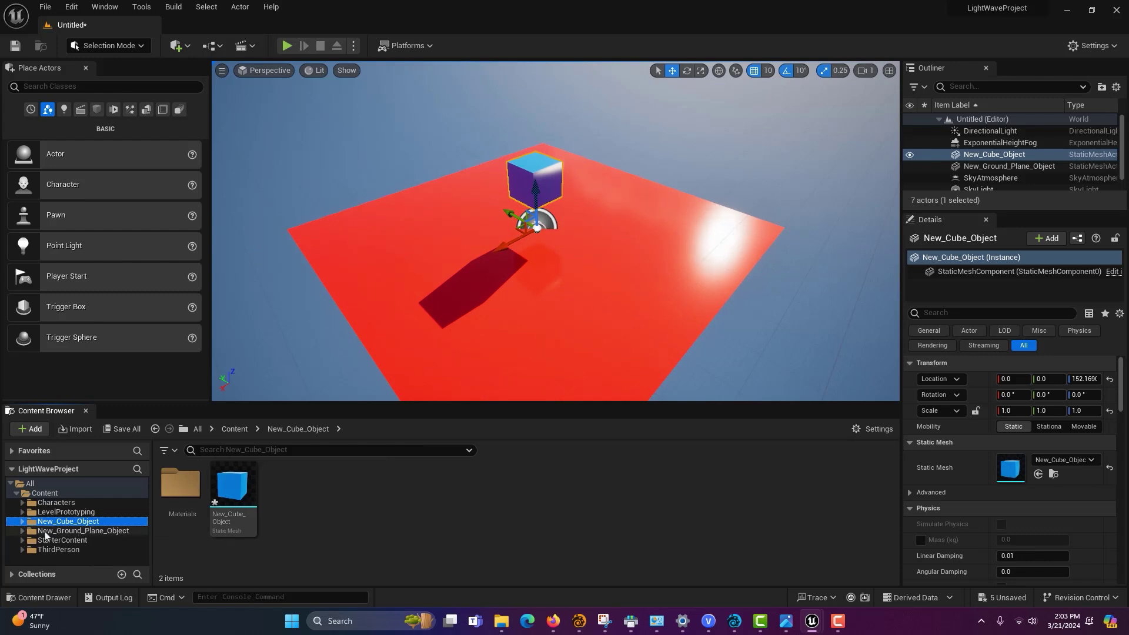
left_click(107, 531)
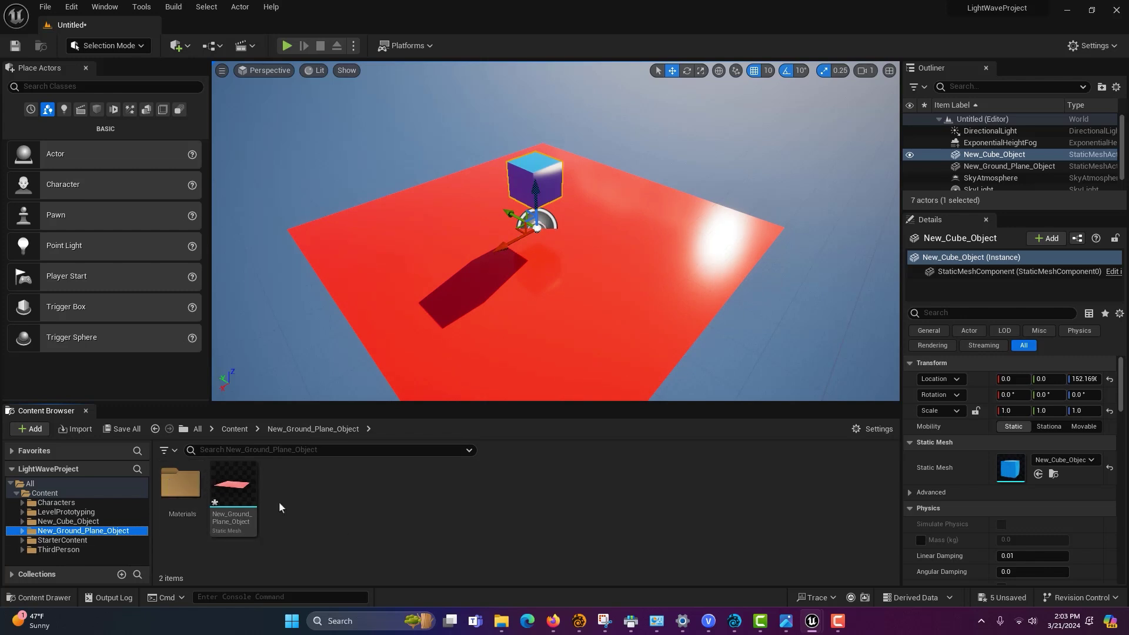
Step: Recheck the cube mesh in New_Cube_Object, then select the red ground plane in the level
left_click_drag(232, 483, 82, 521)
left_click(73, 521)
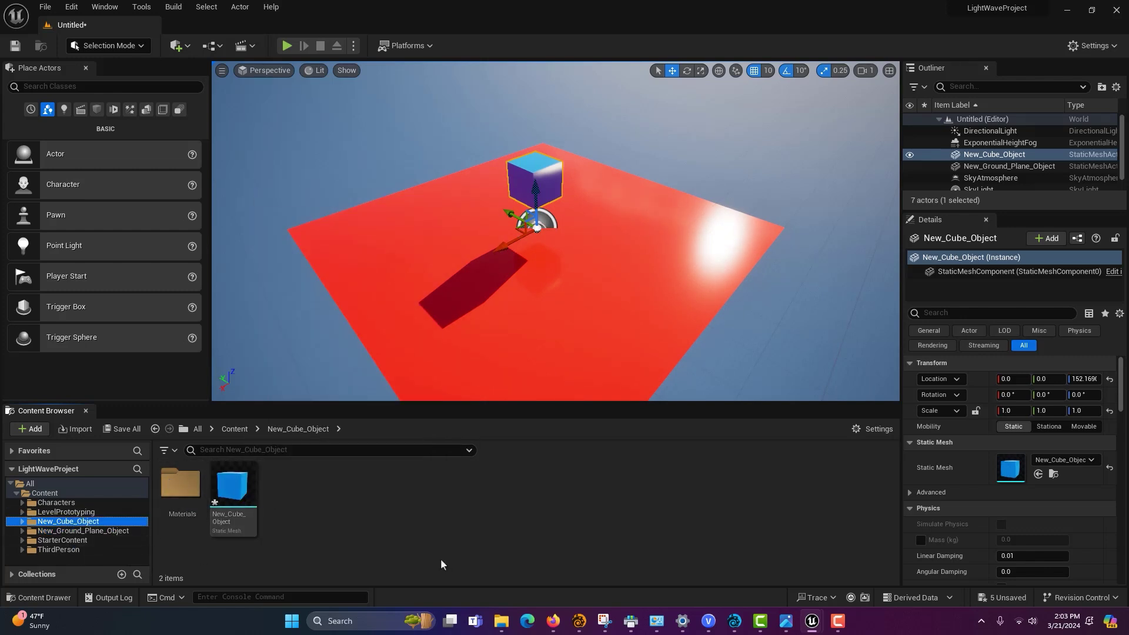
mouse_move(236, 505)
left_click(598, 342)
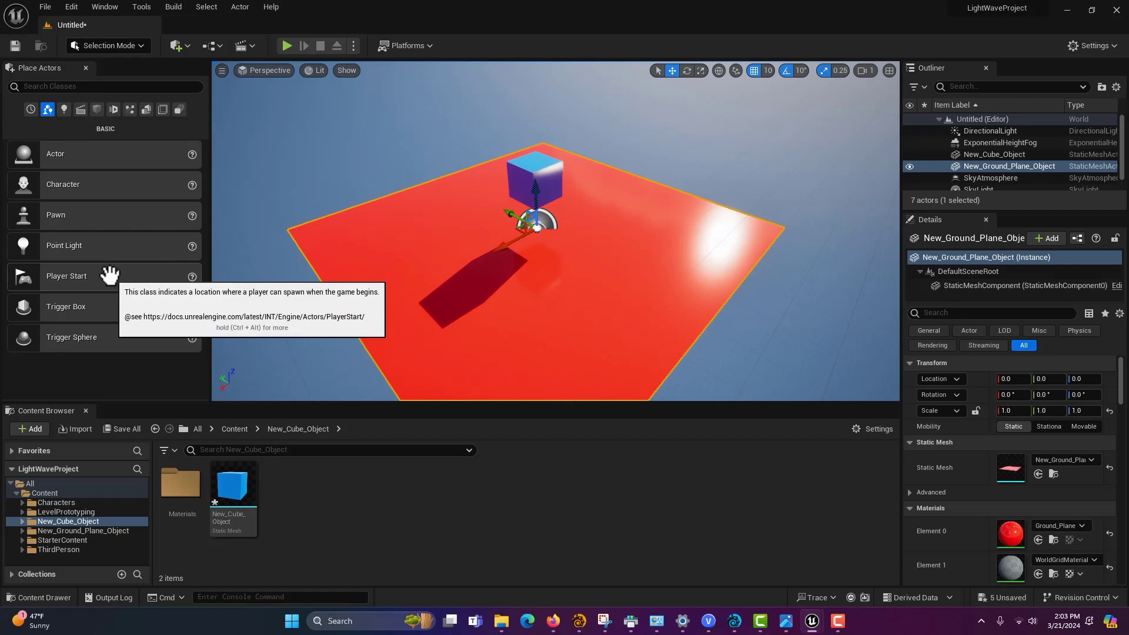
Step: Place a Player Start on the red ground plane and raise it to Z 112
left_click_drag(104, 267, 461, 254)
left_click_drag(447, 210, 446, 200)
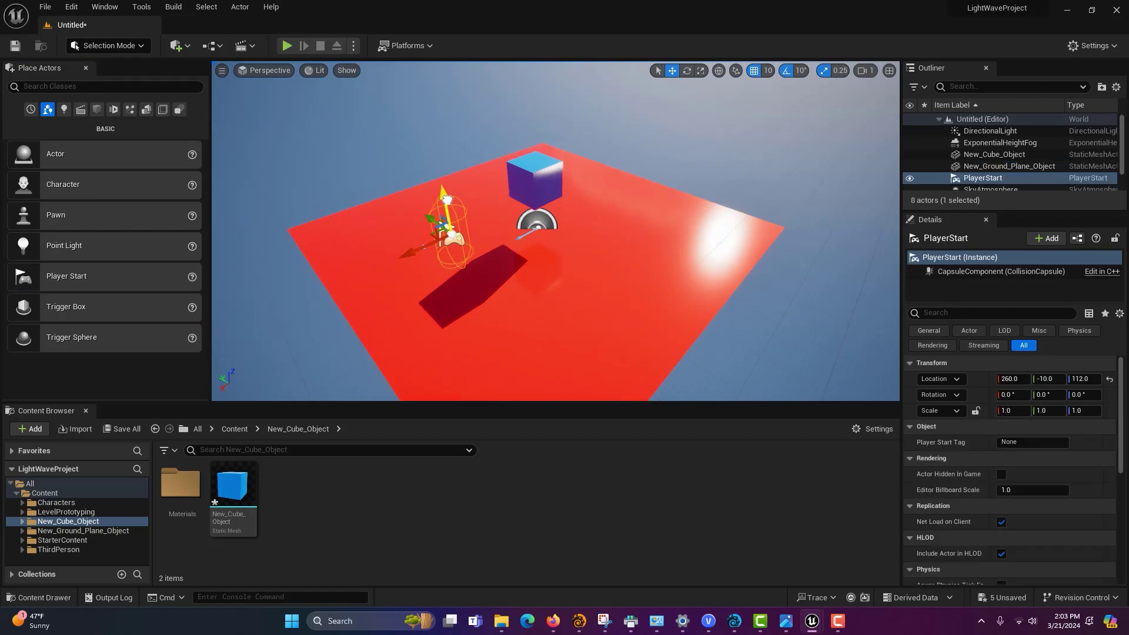
Step: Run a Play test, stop it after the character falls through, and close the Message Log
left_click(286, 45)
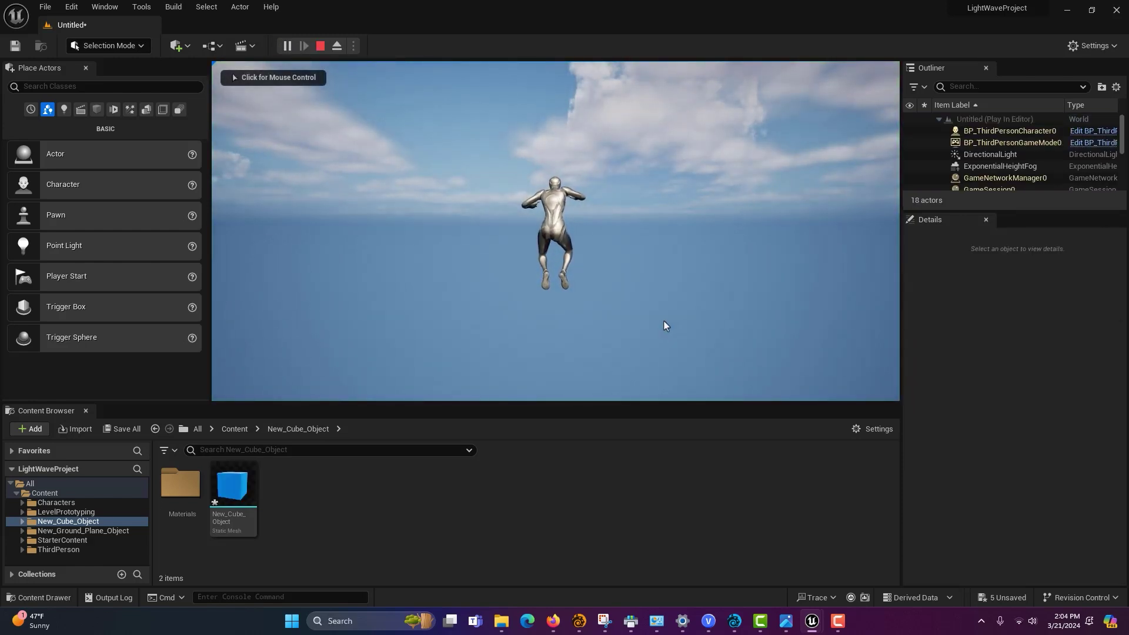
left_click(320, 46)
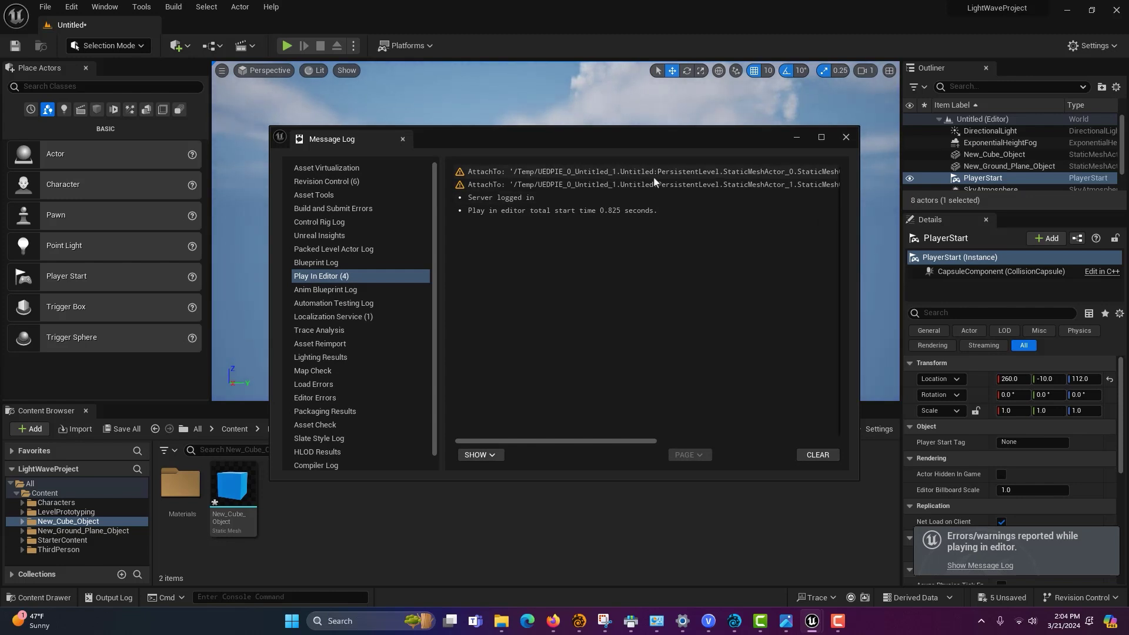
left_click_drag(593, 442, 657, 441)
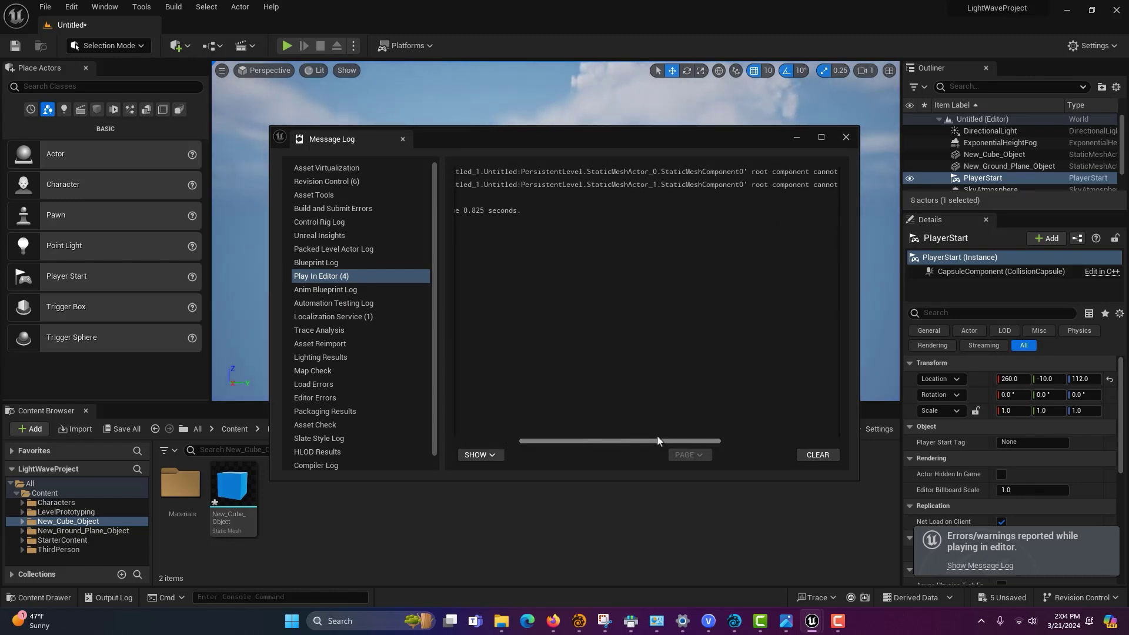
left_click(845, 137)
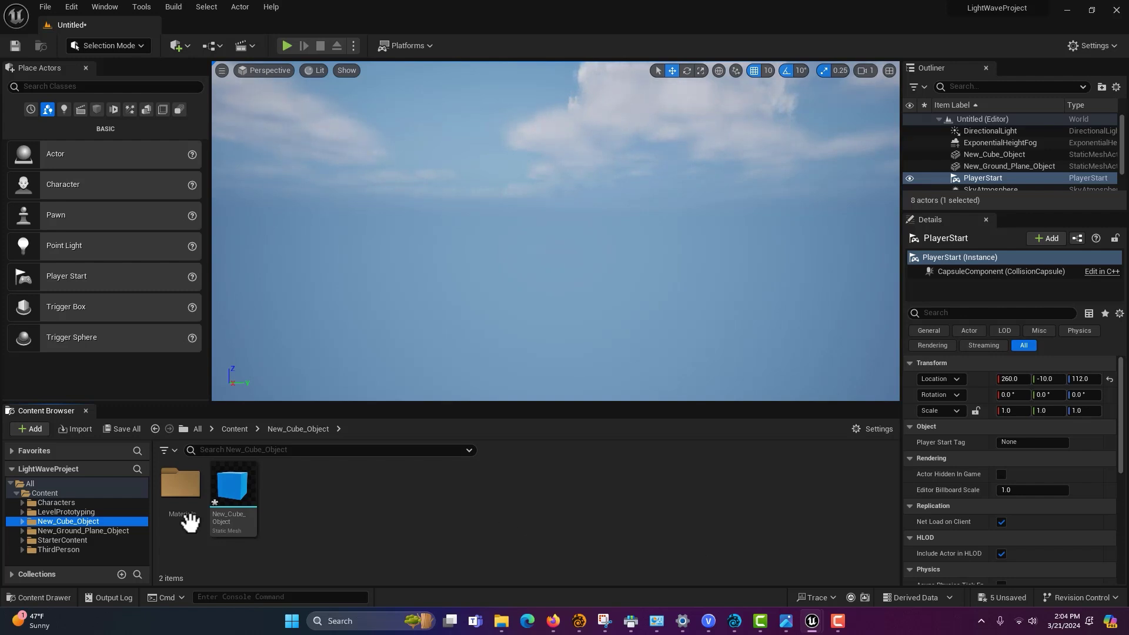
Step: Focus the viewport on New_Cube_Object and pull back to frame it above the red plane
mouse_move(231, 525)
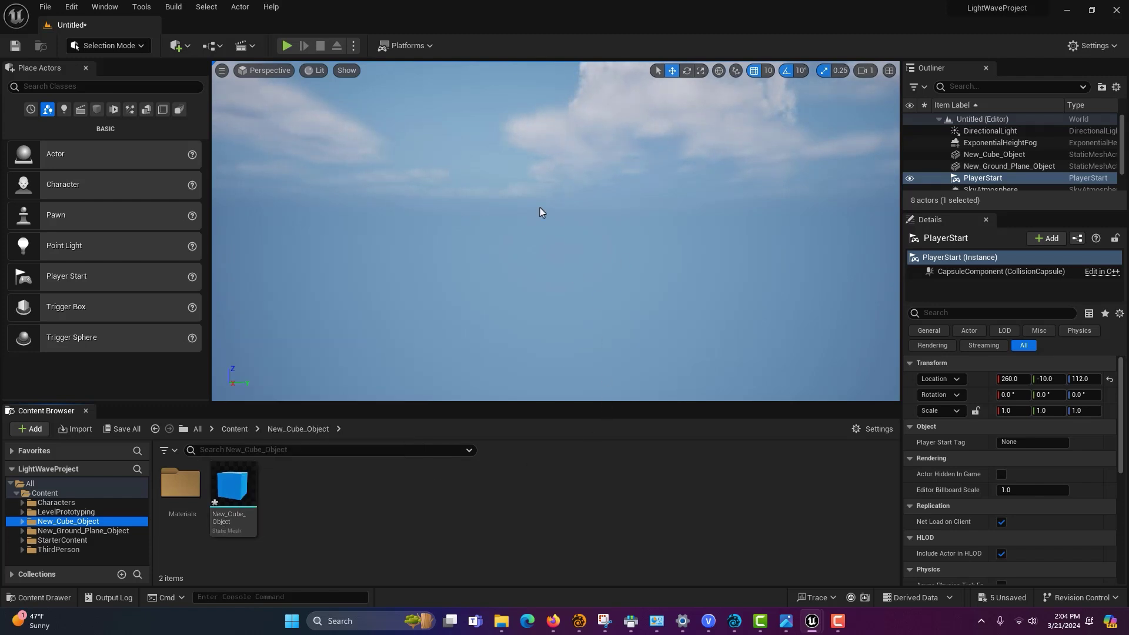
left_click(1009, 156)
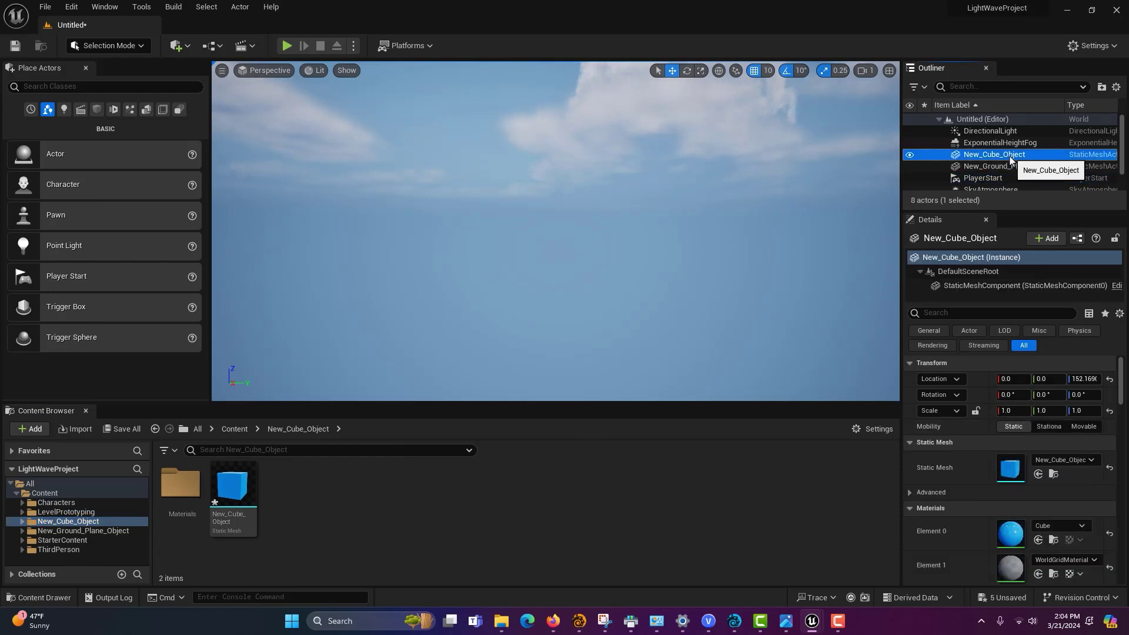
double_click(1009, 155)
right_click_drag(801, 210, 798, 188)
key("s")
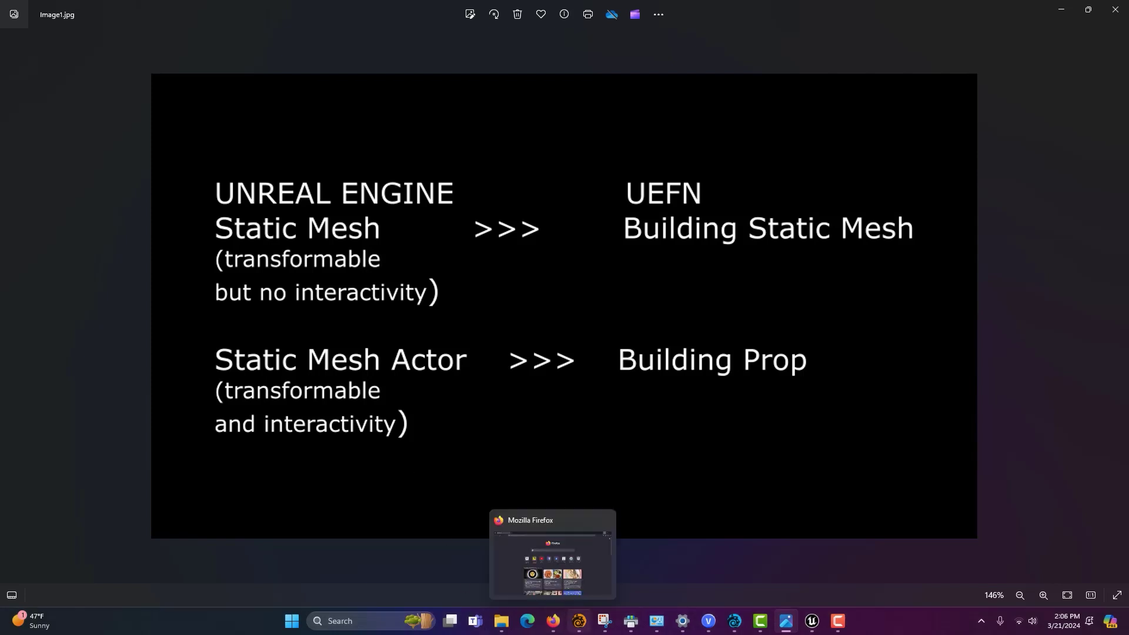
mouse_move(759, 630)
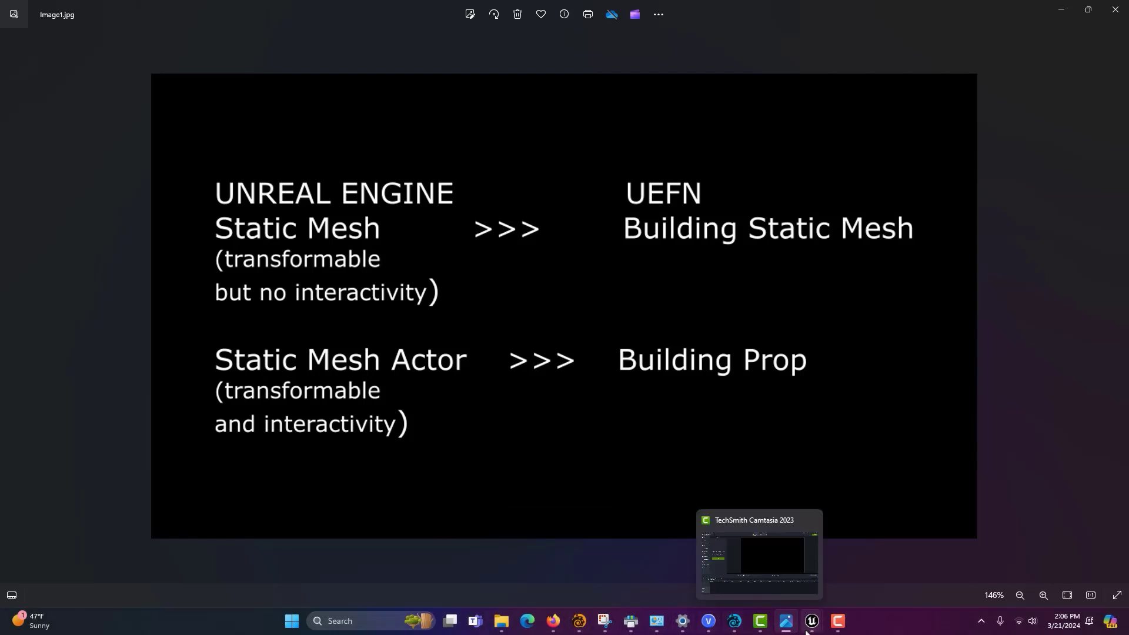
Step: Create a Blueprint named SMA_Cube from the selected cube actor
mouse_move(811, 628)
left_click(752, 555)
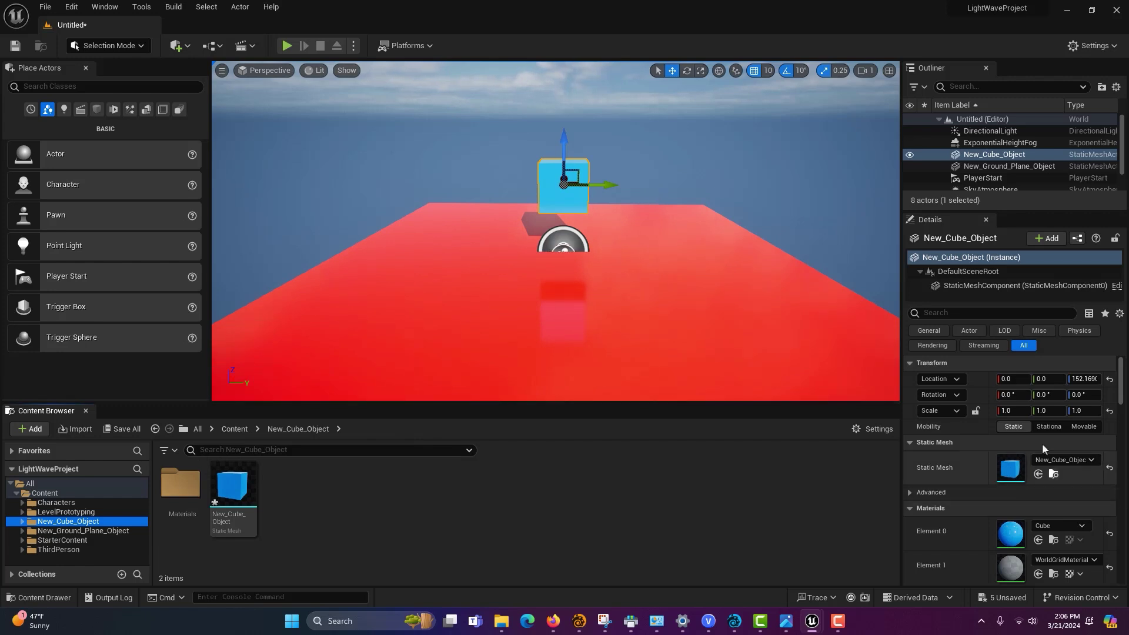
left_click(1077, 239)
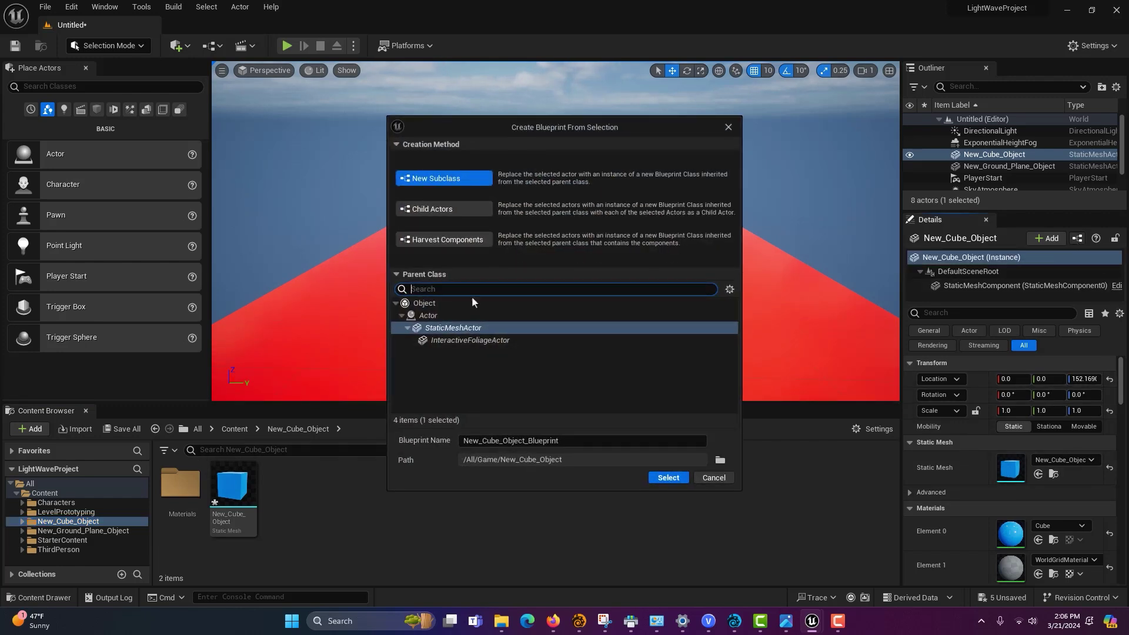
left_click(570, 444)
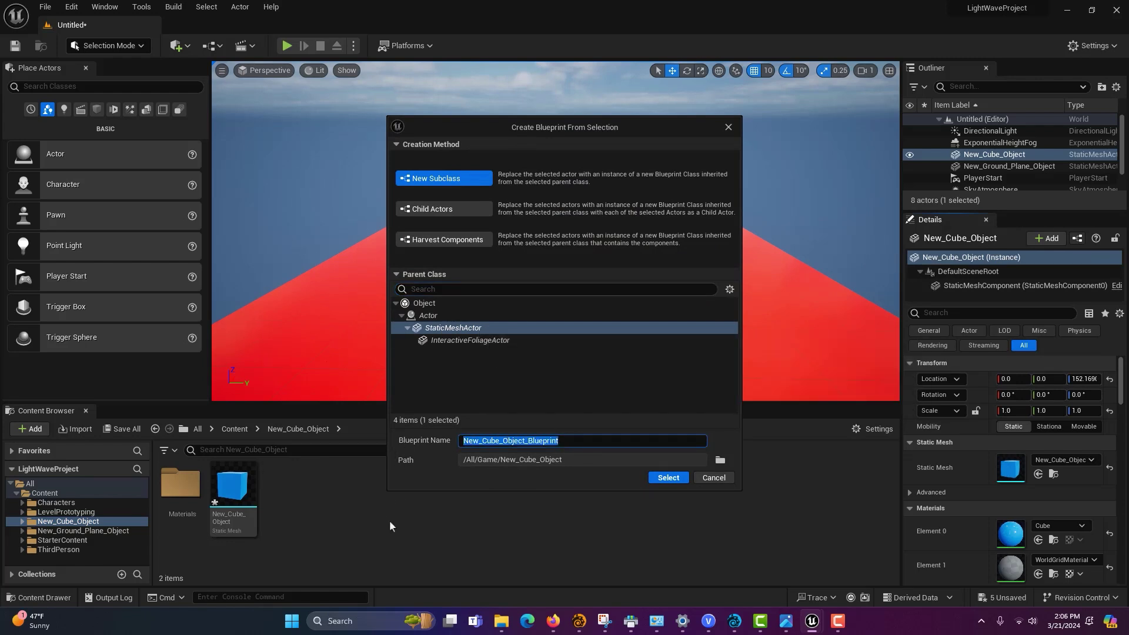
type("SMA")
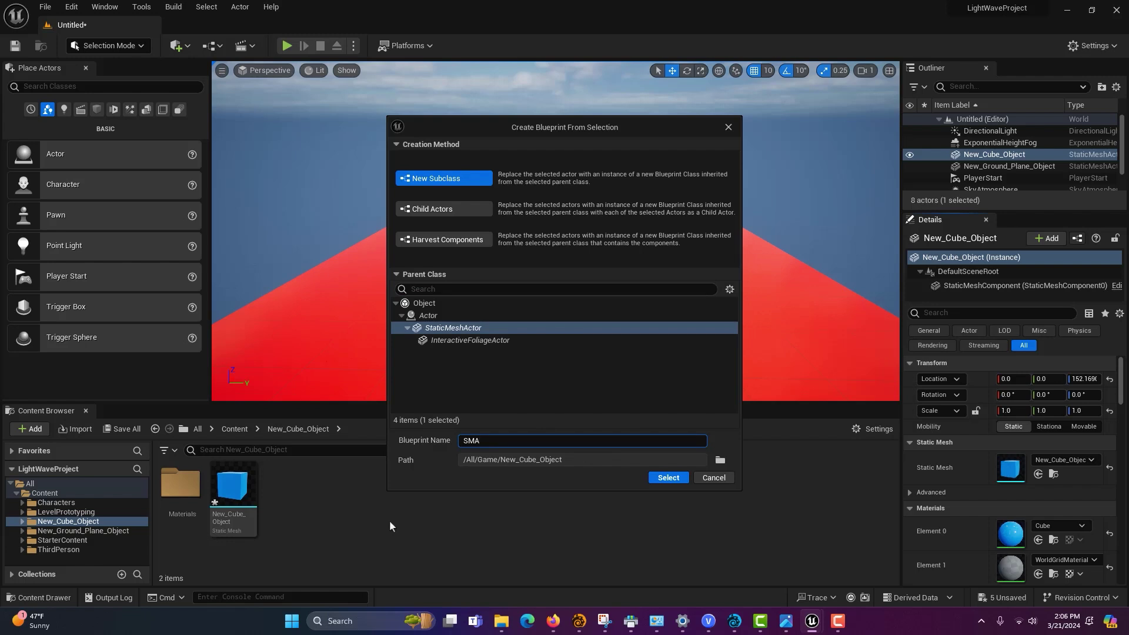
type("_Cube")
left_click(668, 477)
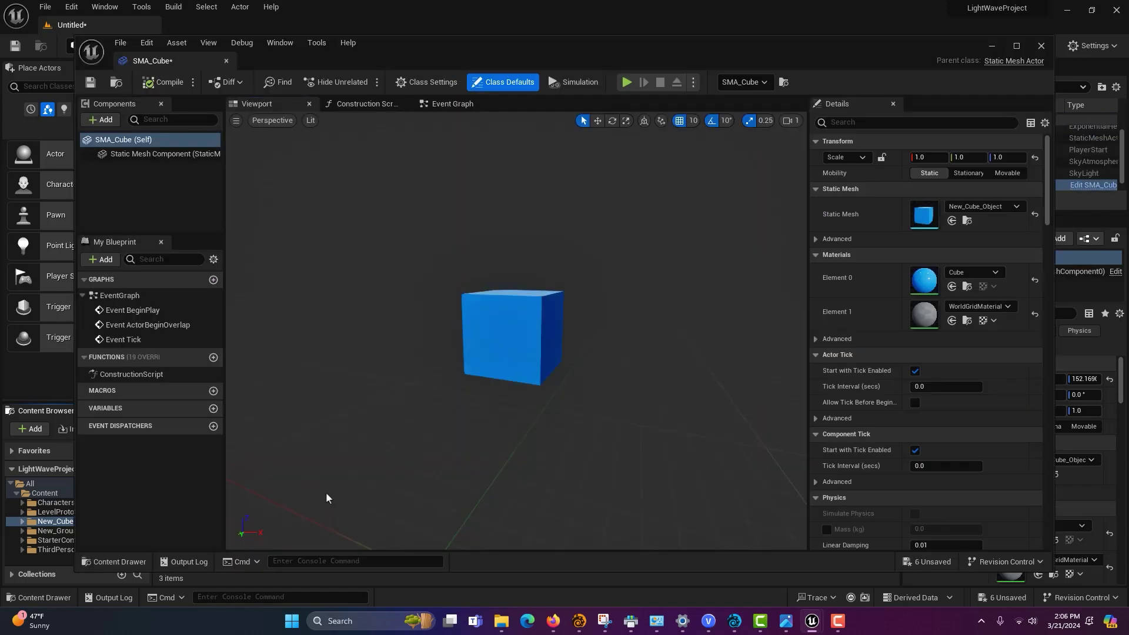
Step: Save the SMA_Cube Blueprint and close its editor
left_click(90, 82)
right_click(225, 63)
left_click(1042, 47)
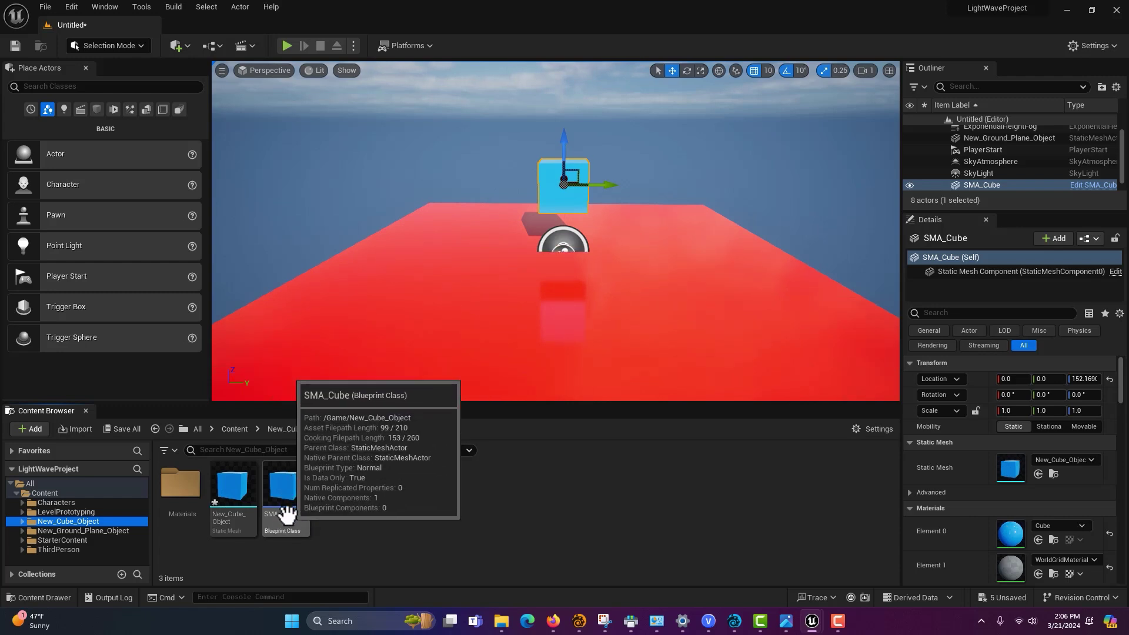
left_click(106, 531)
Step: Convert the floor actor into a Blueprint named SMA_Floor and close the Blueprint editor
left_click_drag(231, 500, 297, 501)
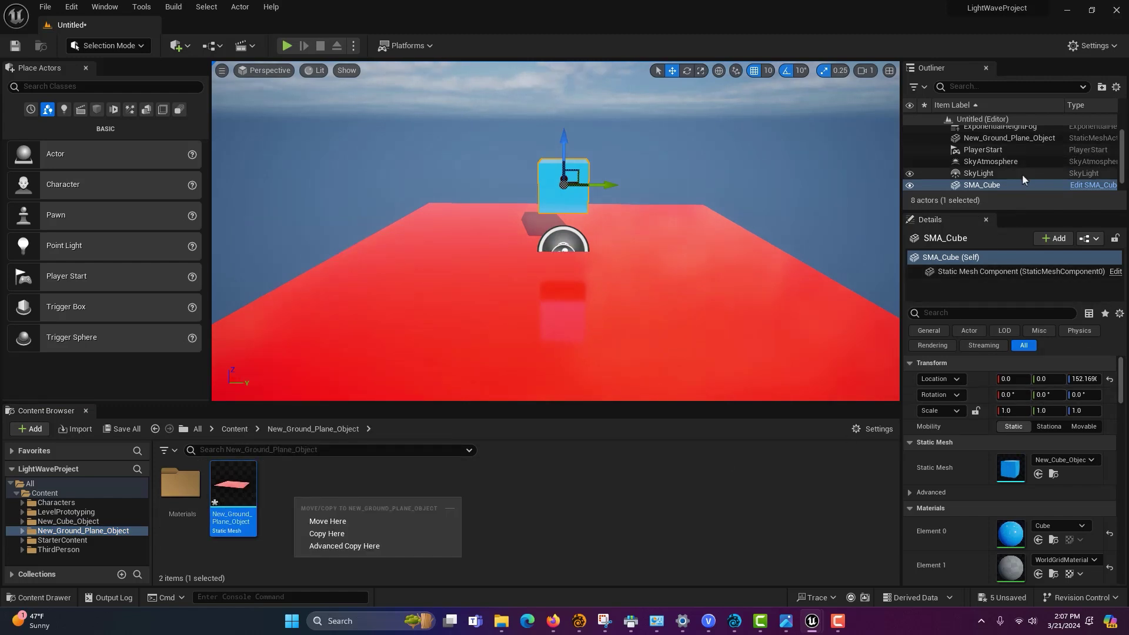
left_click(1017, 143)
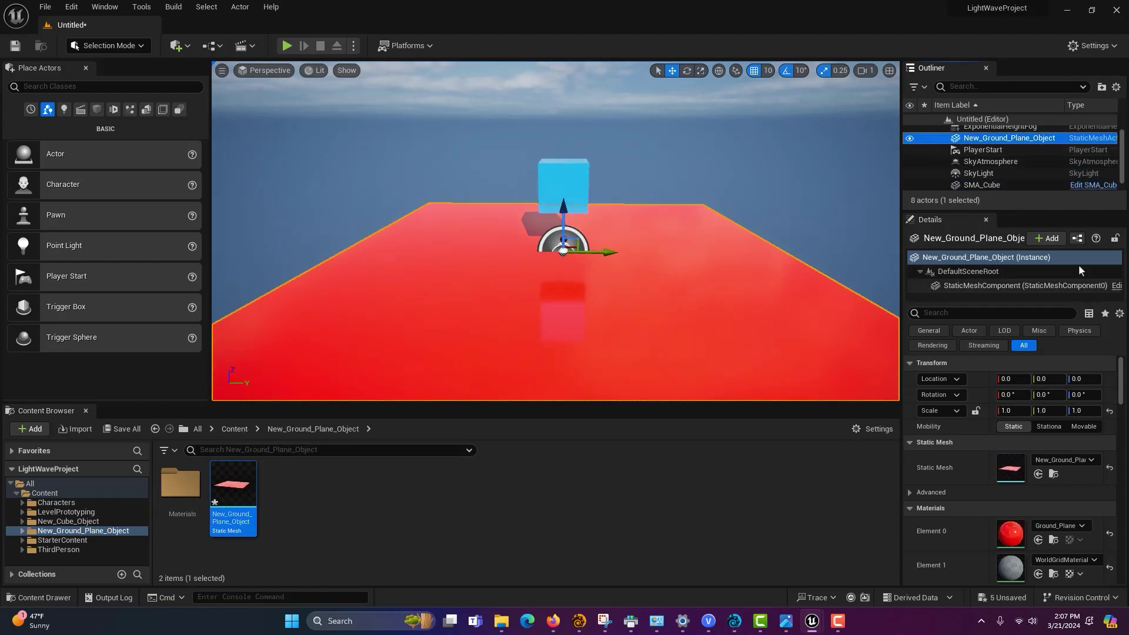
left_click(1074, 239)
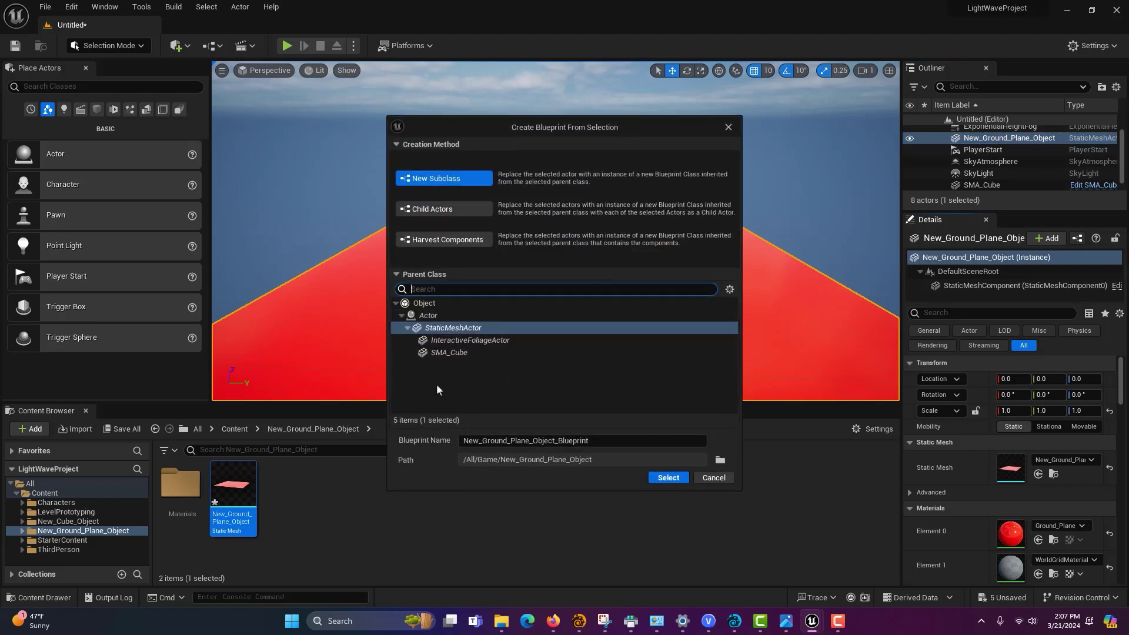
left_click(604, 440)
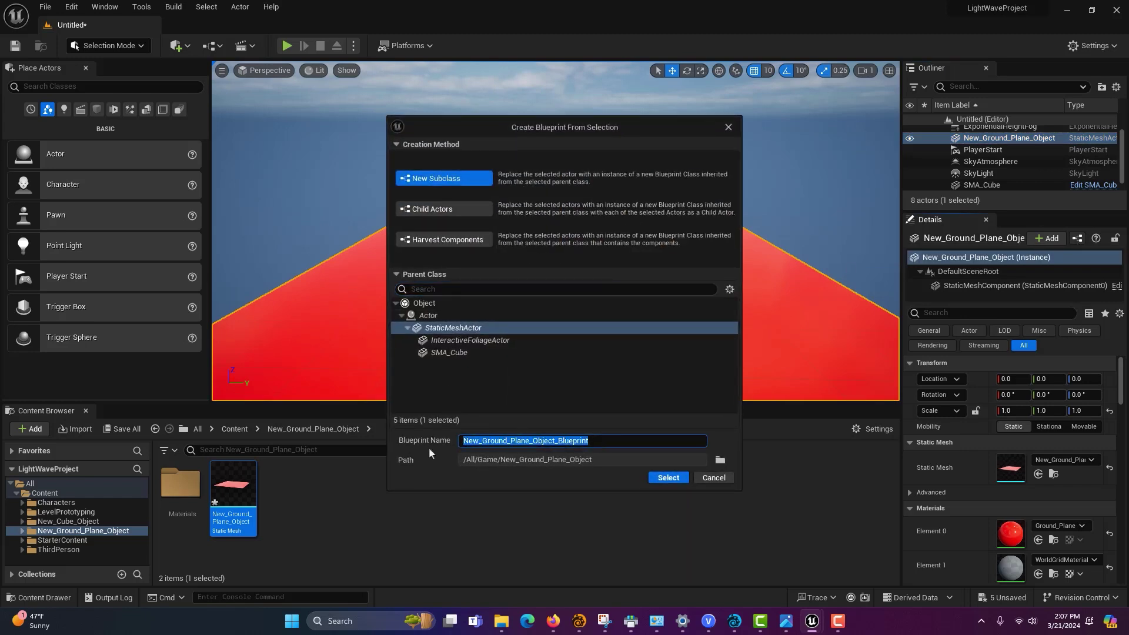
type("SMA")
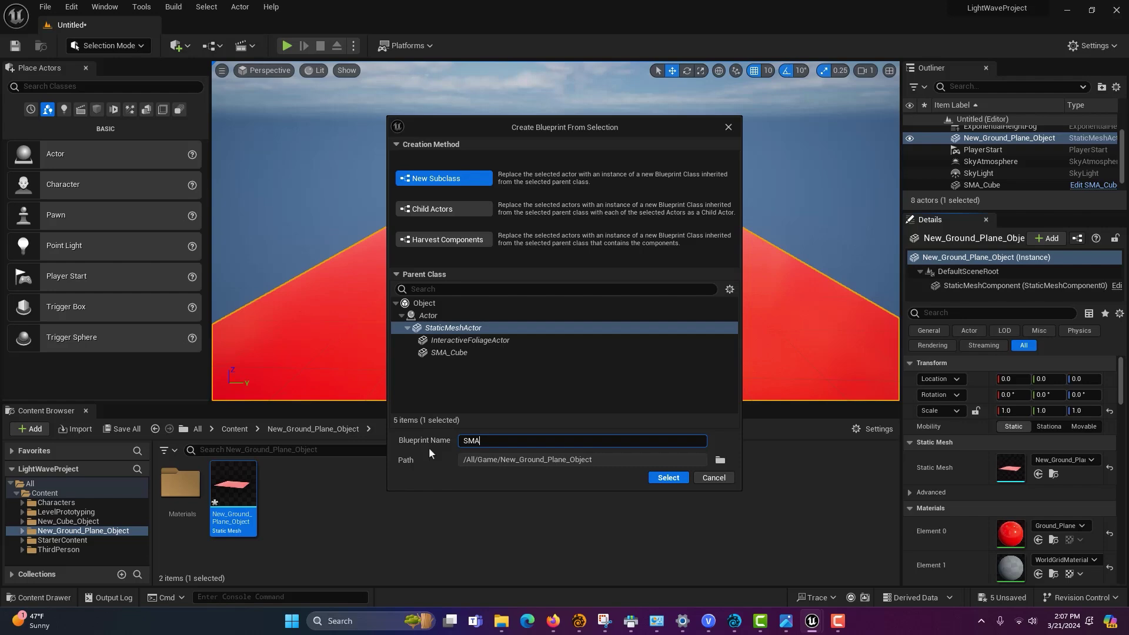
type("_")
type("Floor")
key("Return")
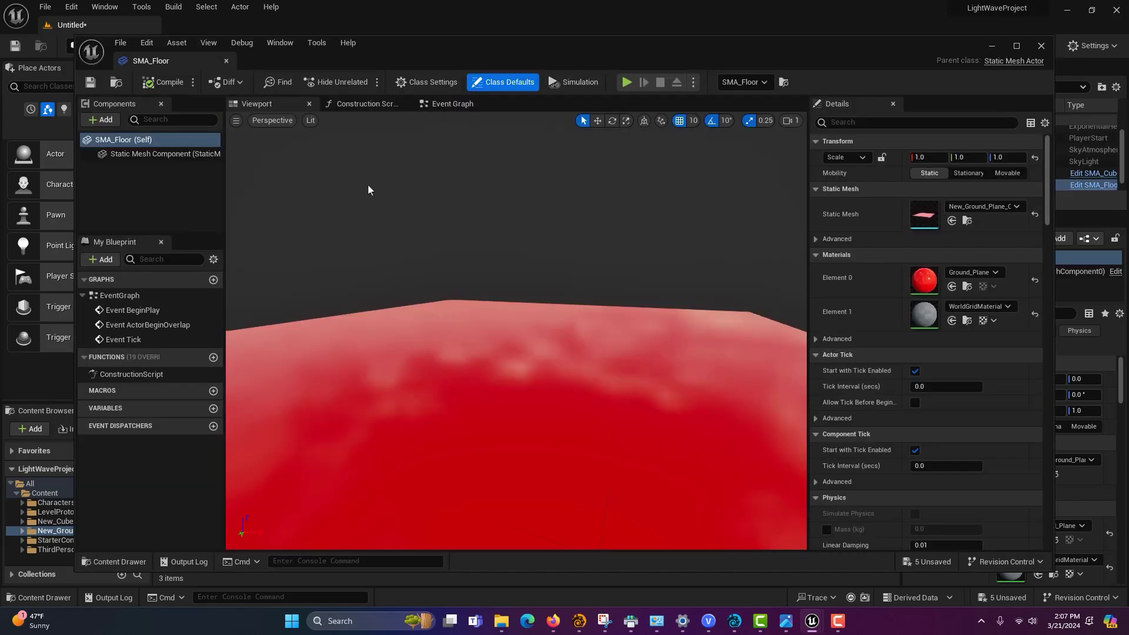
left_click(1040, 46)
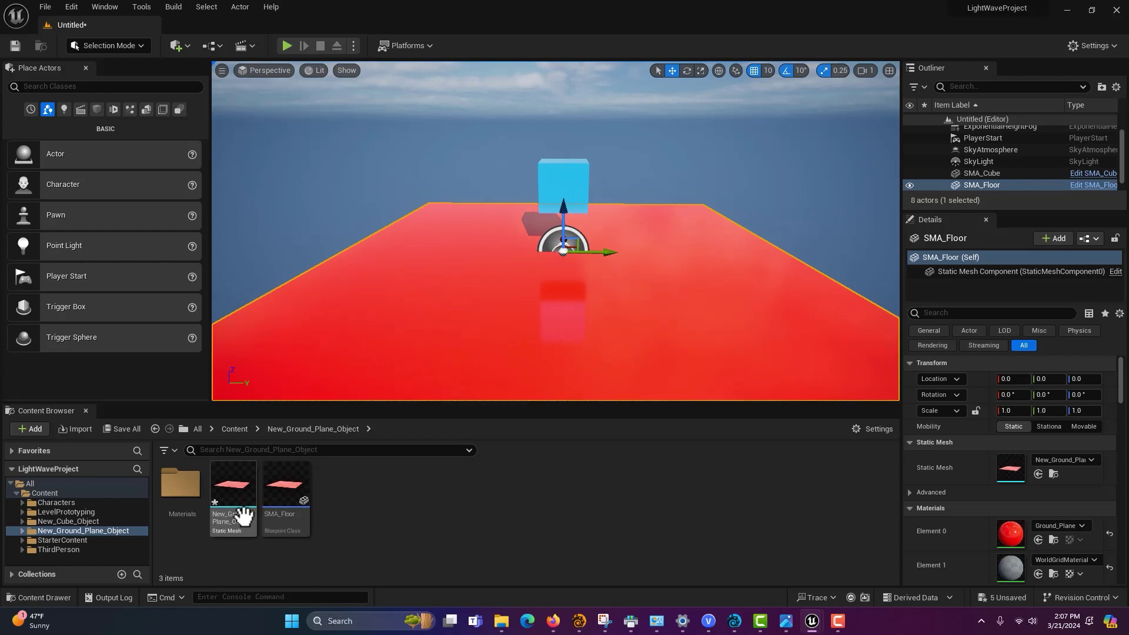
Step: Drag a second New_Cube_Object onto the floor's front-left, then select the red floor
left_click(68, 521)
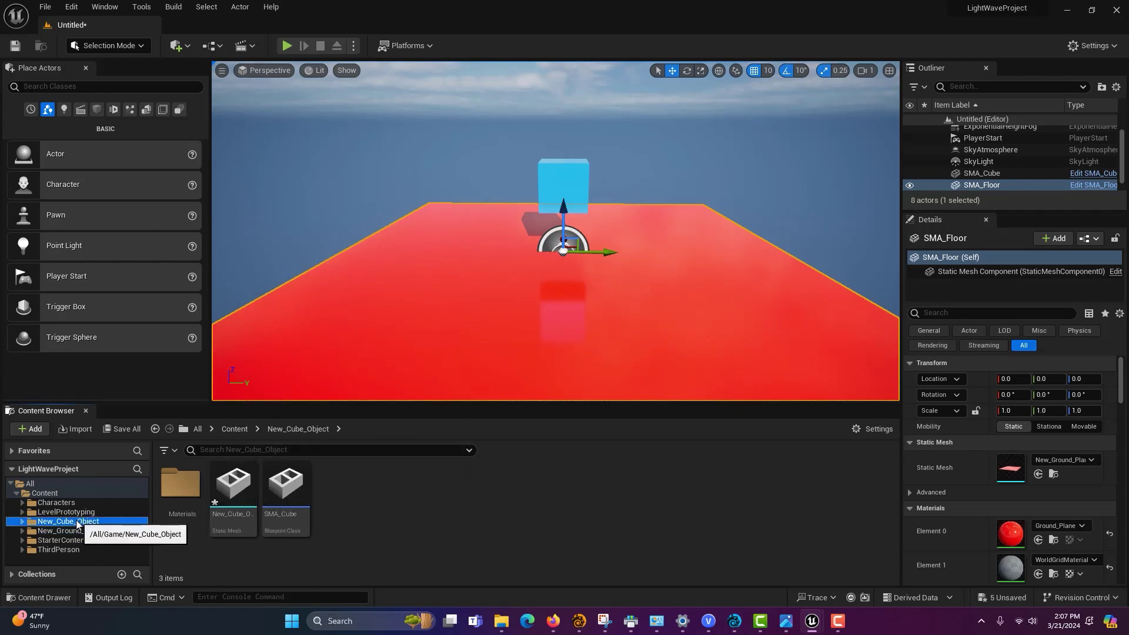
left_click_drag(232, 485, 378, 249)
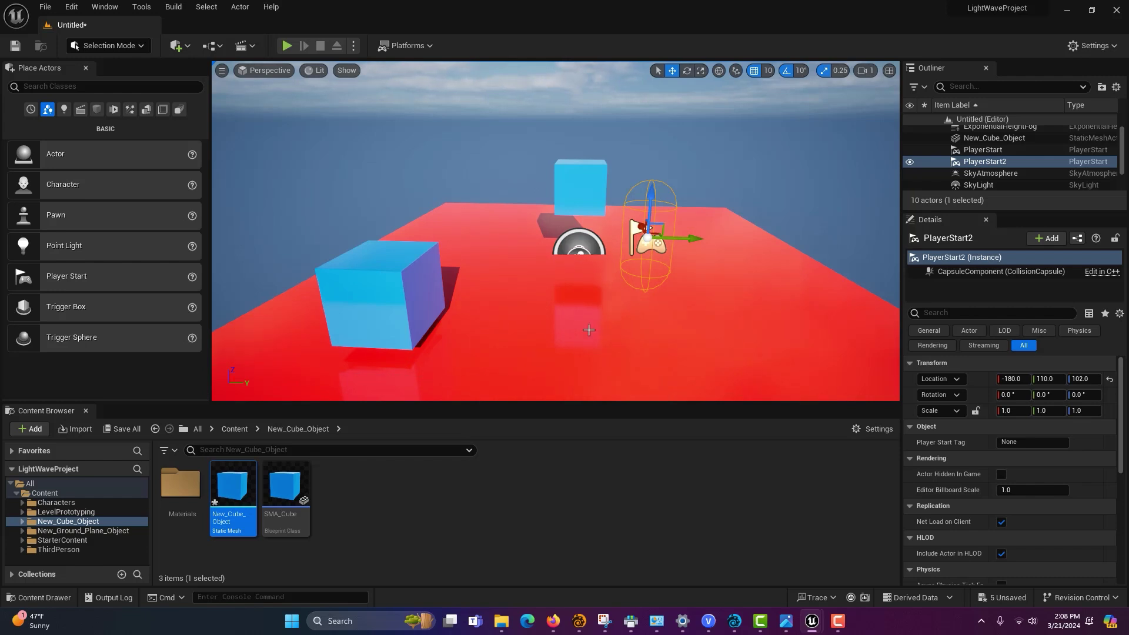
left_click(36, 530)
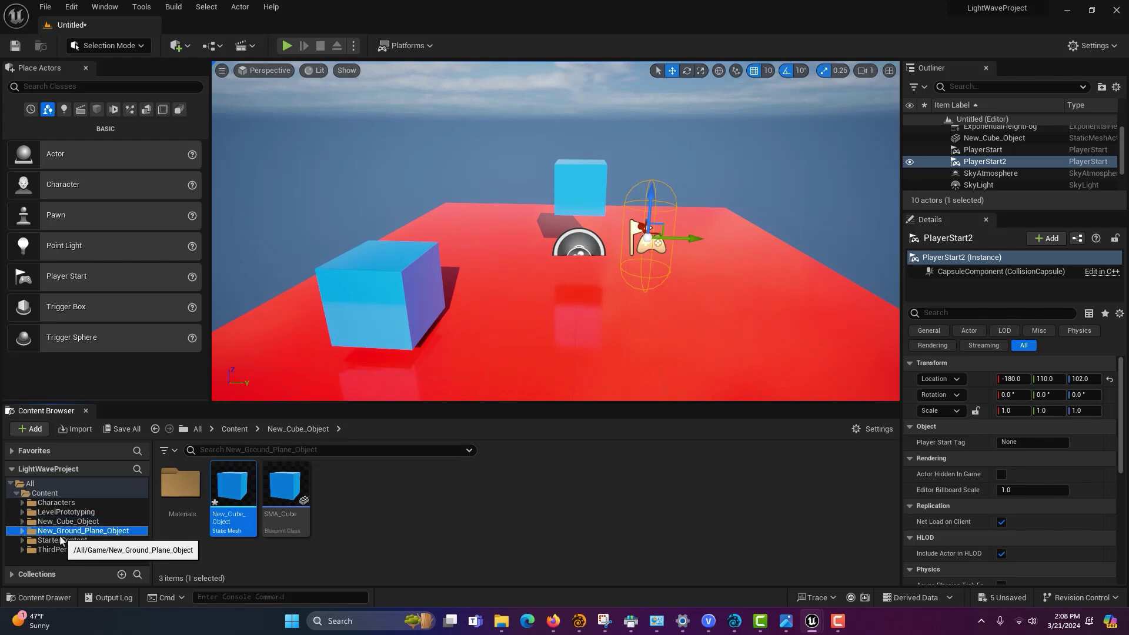
left_click(606, 353)
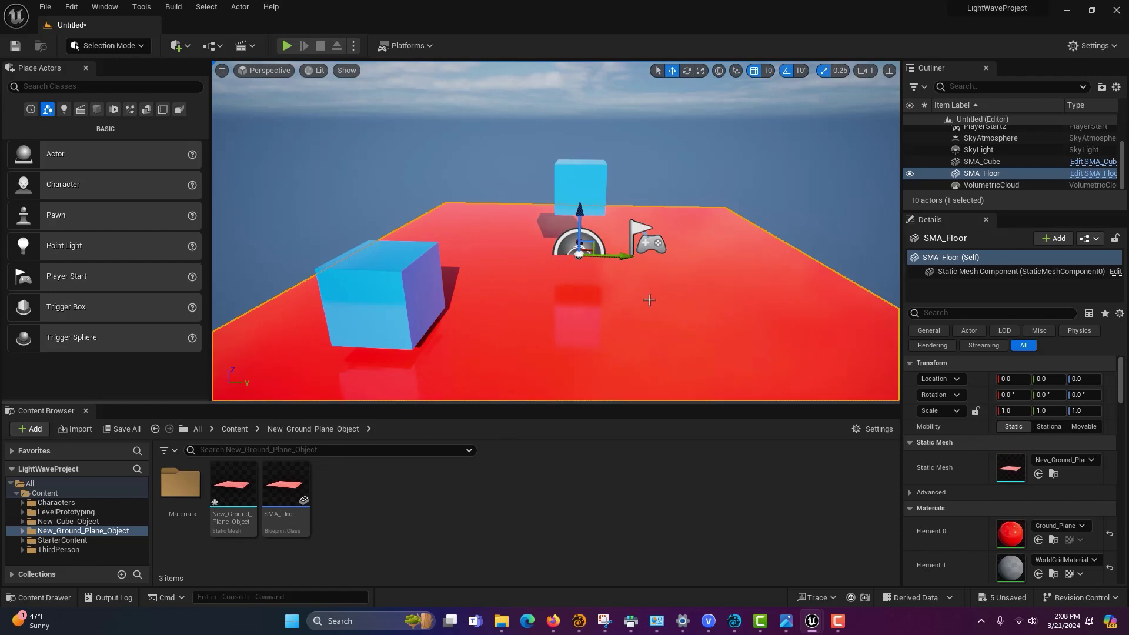
Step: Add a box simplified collision to the New_Ground_Plane_Object mesh and save it
double_click(1008, 473)
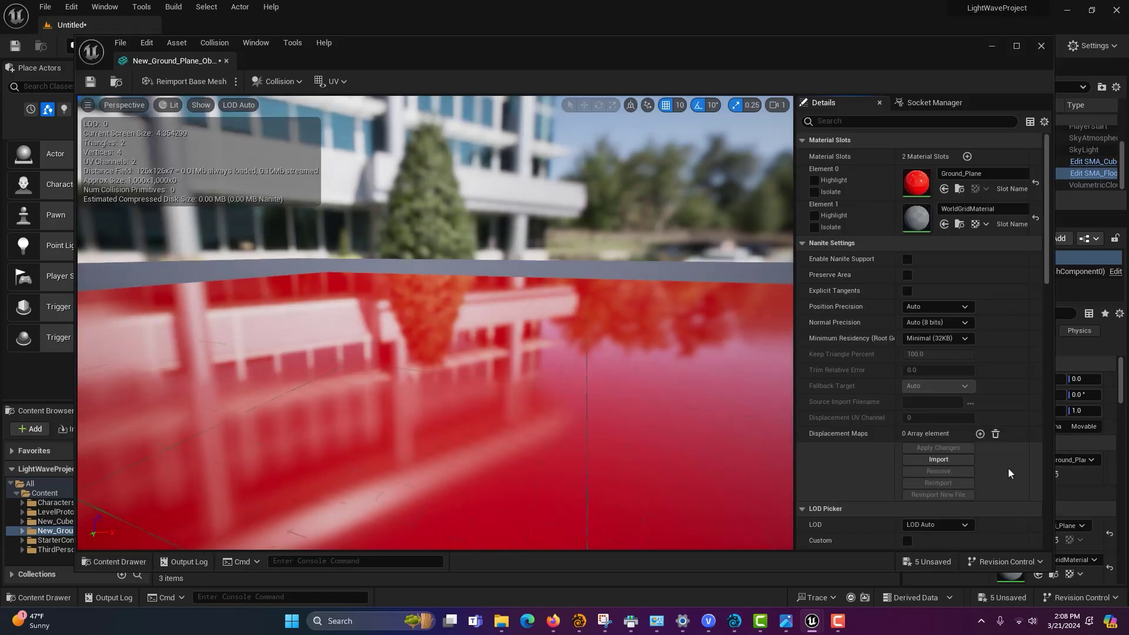
left_click(300, 85)
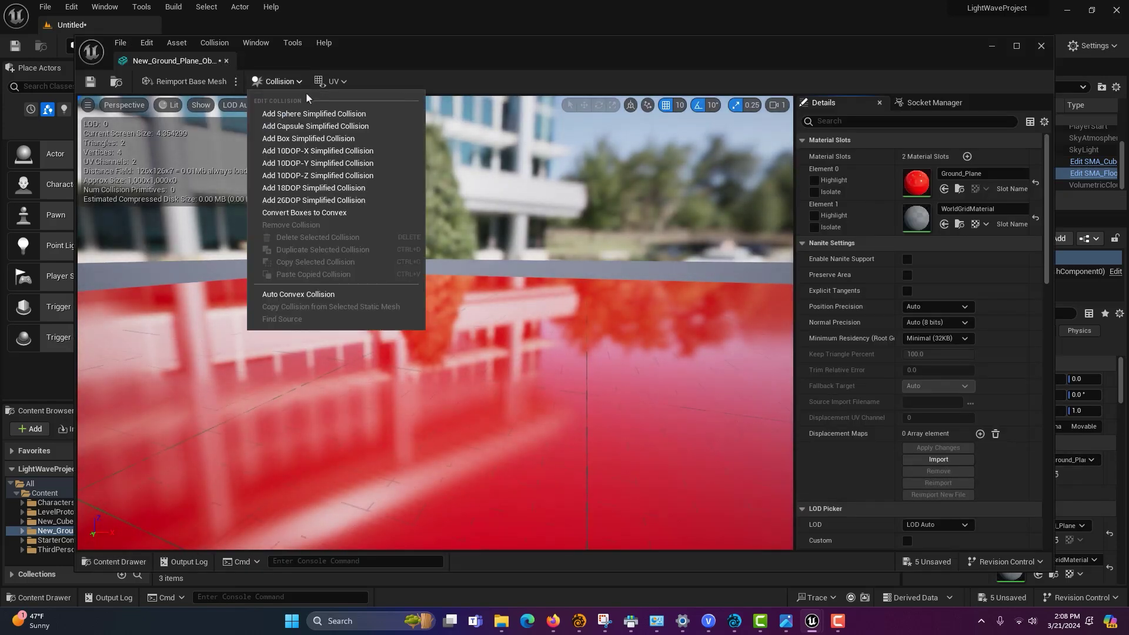
left_click(338, 139)
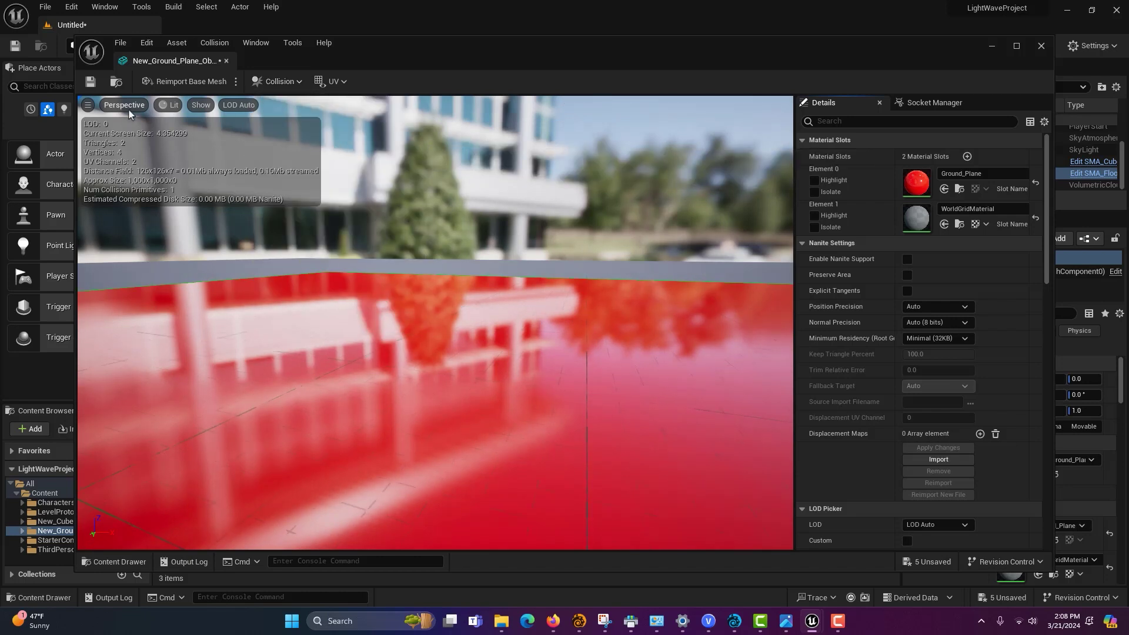
left_click(90, 81)
left_click(990, 46)
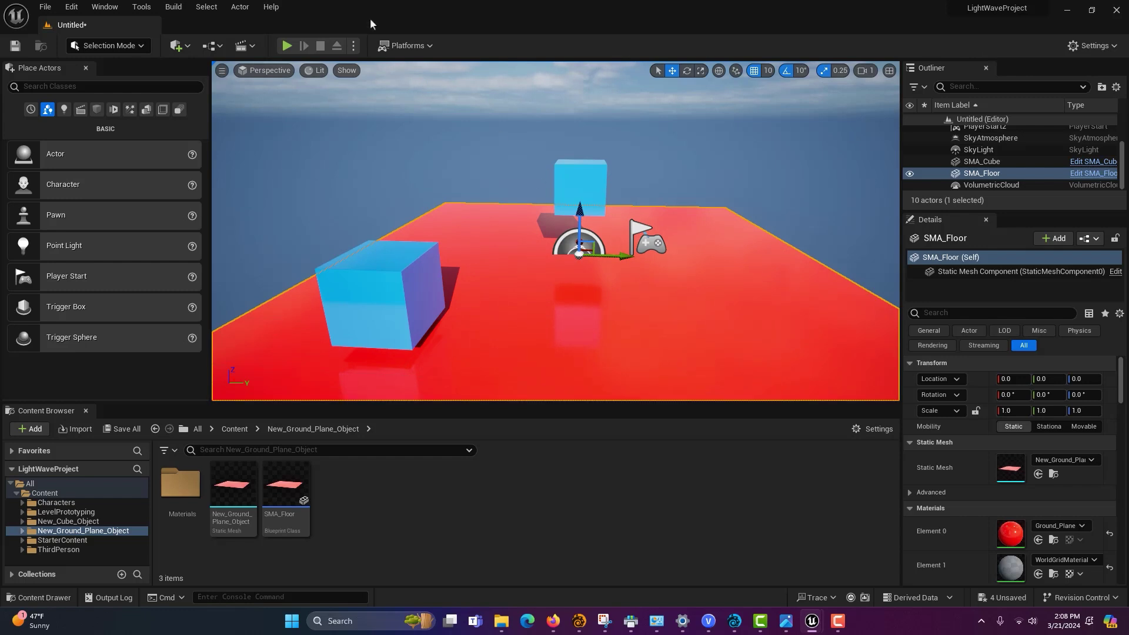
left_click(287, 45)
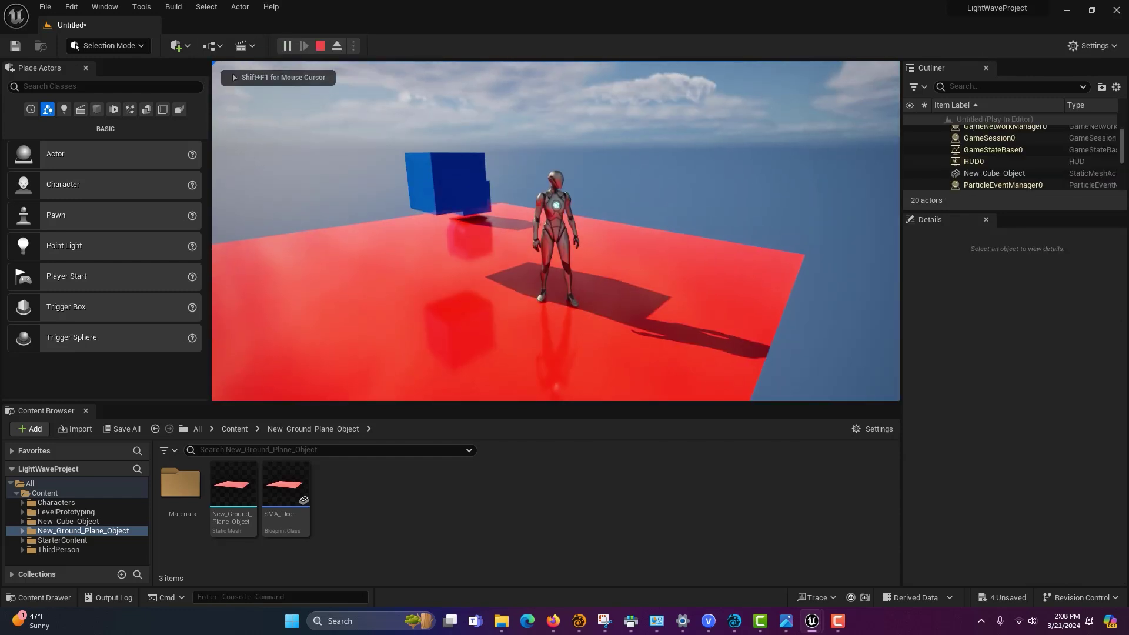
key("w")
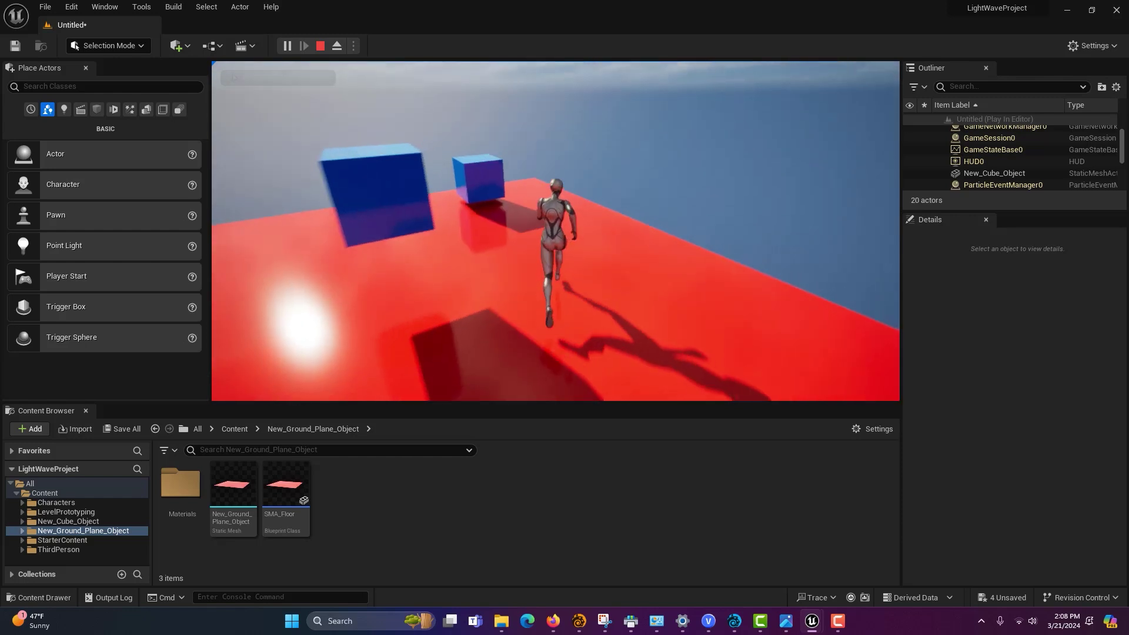
mouse_move(555, 231)
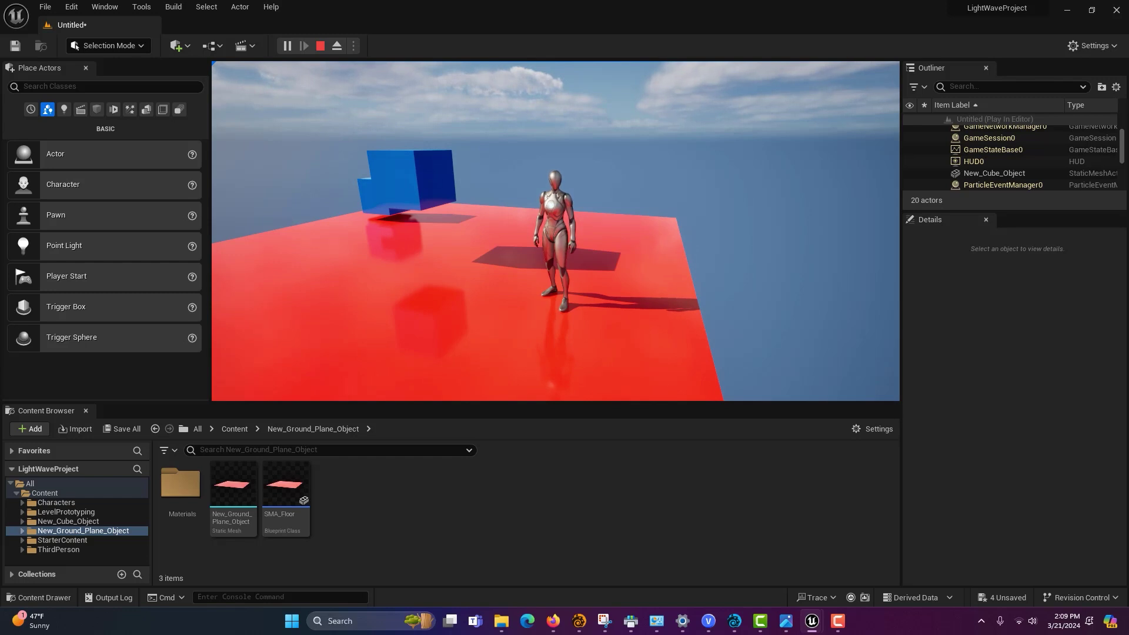
key("d")
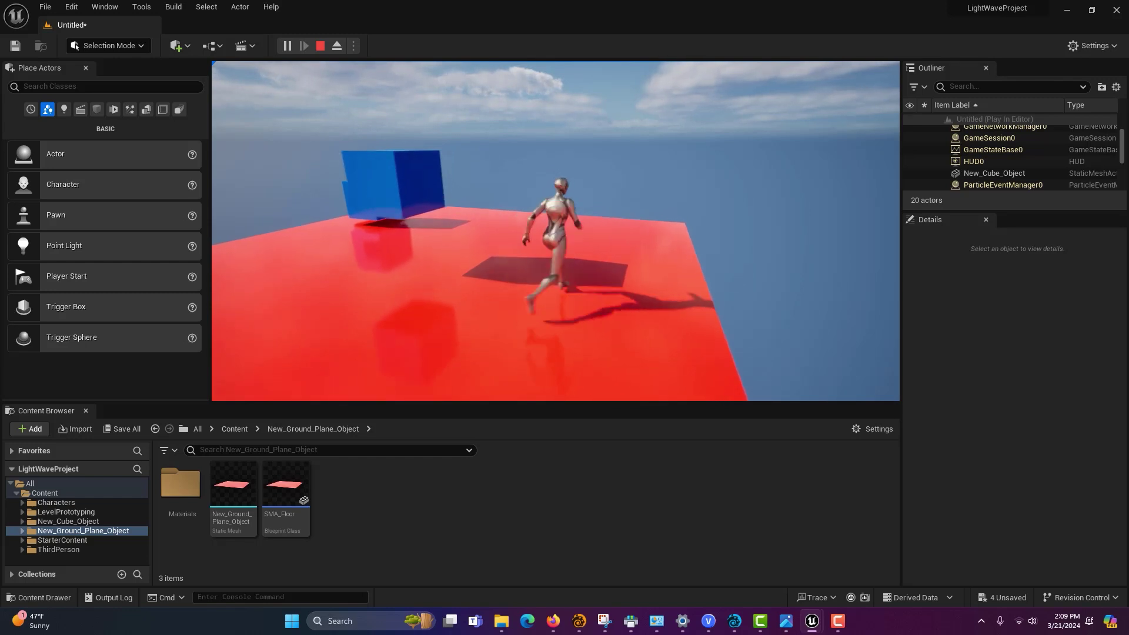
key("a")
key("d")
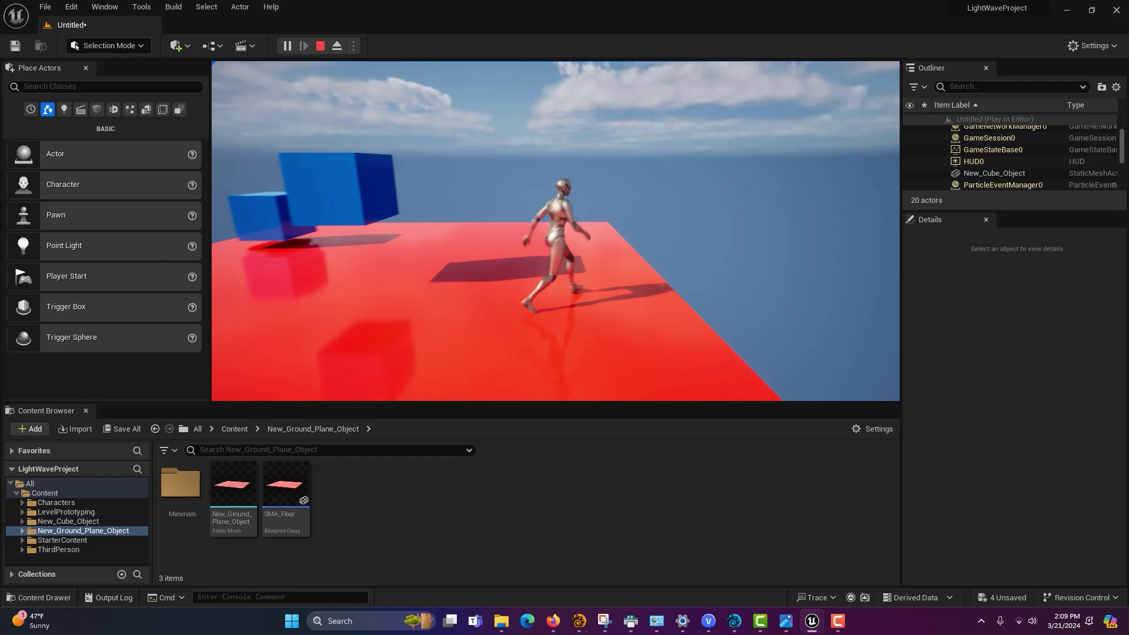
key("w")
key("a")
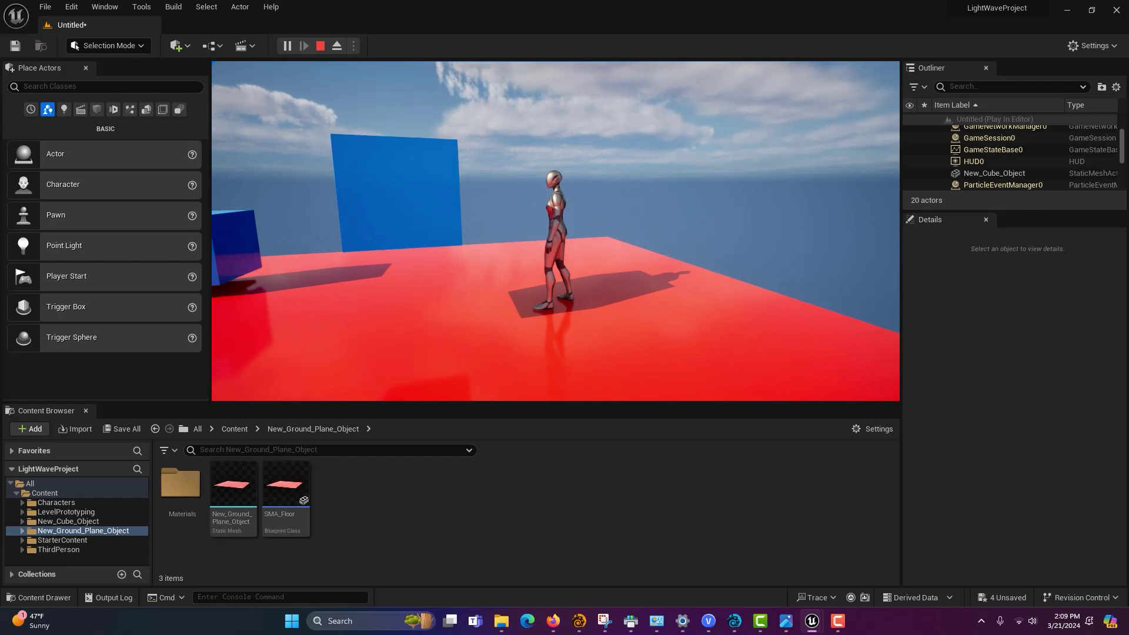
key("Escape")
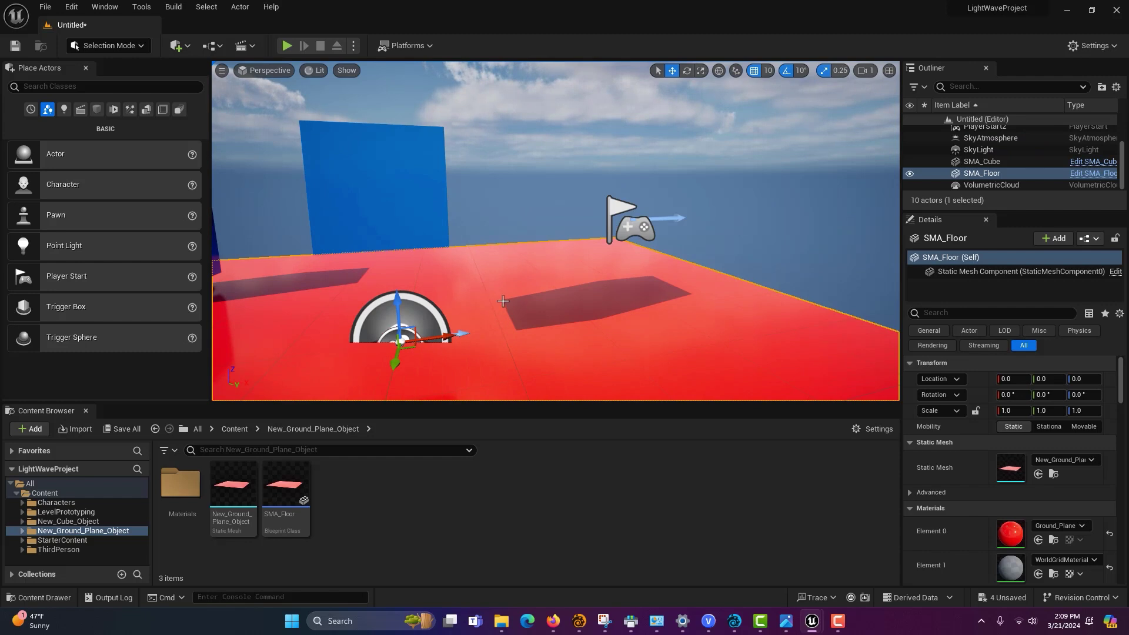
key("f")
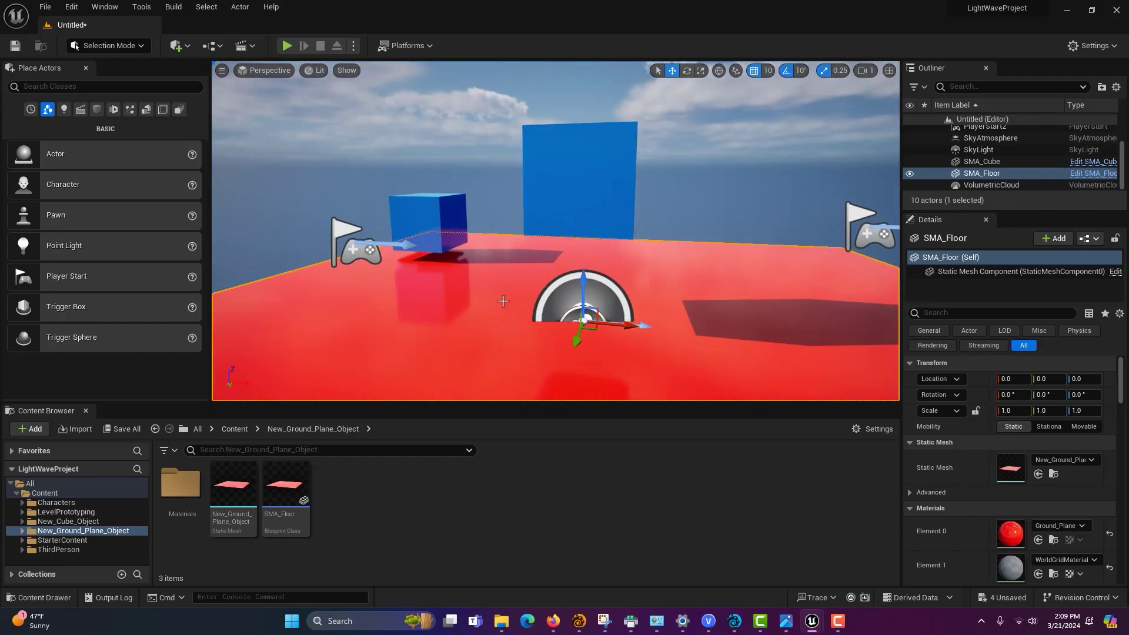